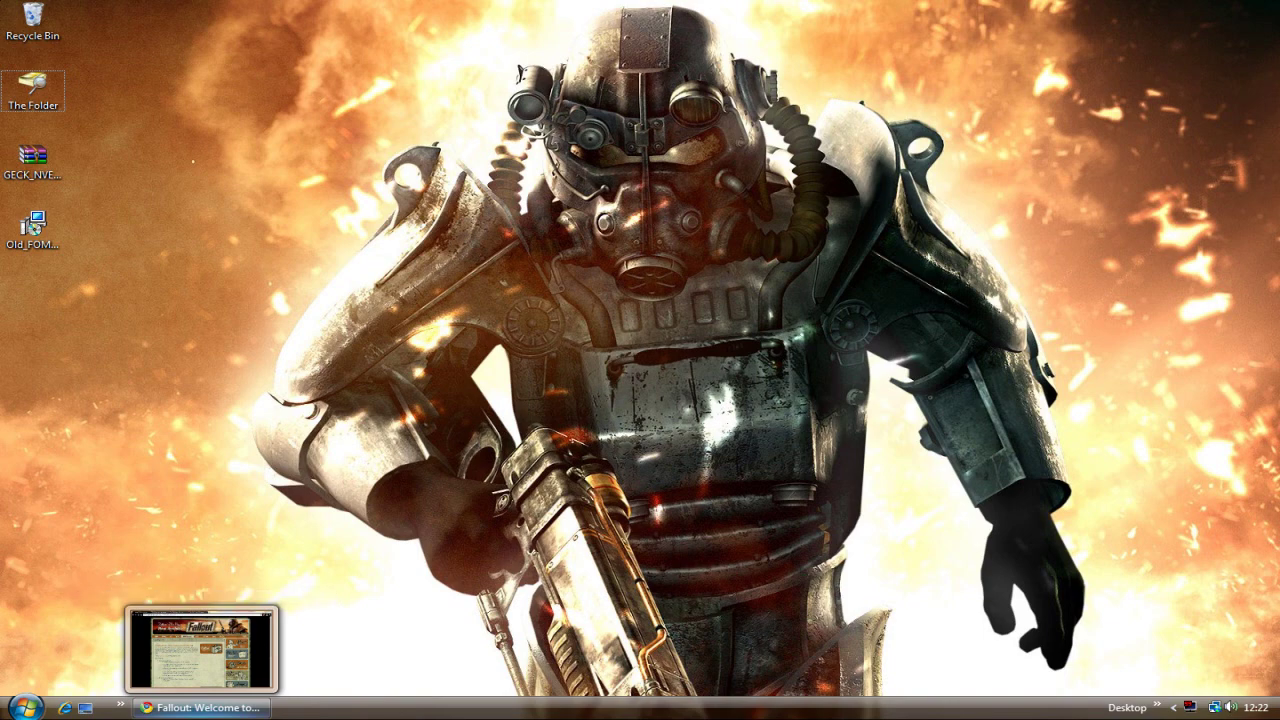
Bring Chrome back and open the Fallout New Vegas GECK zip download terms page
left_click(238, 646)
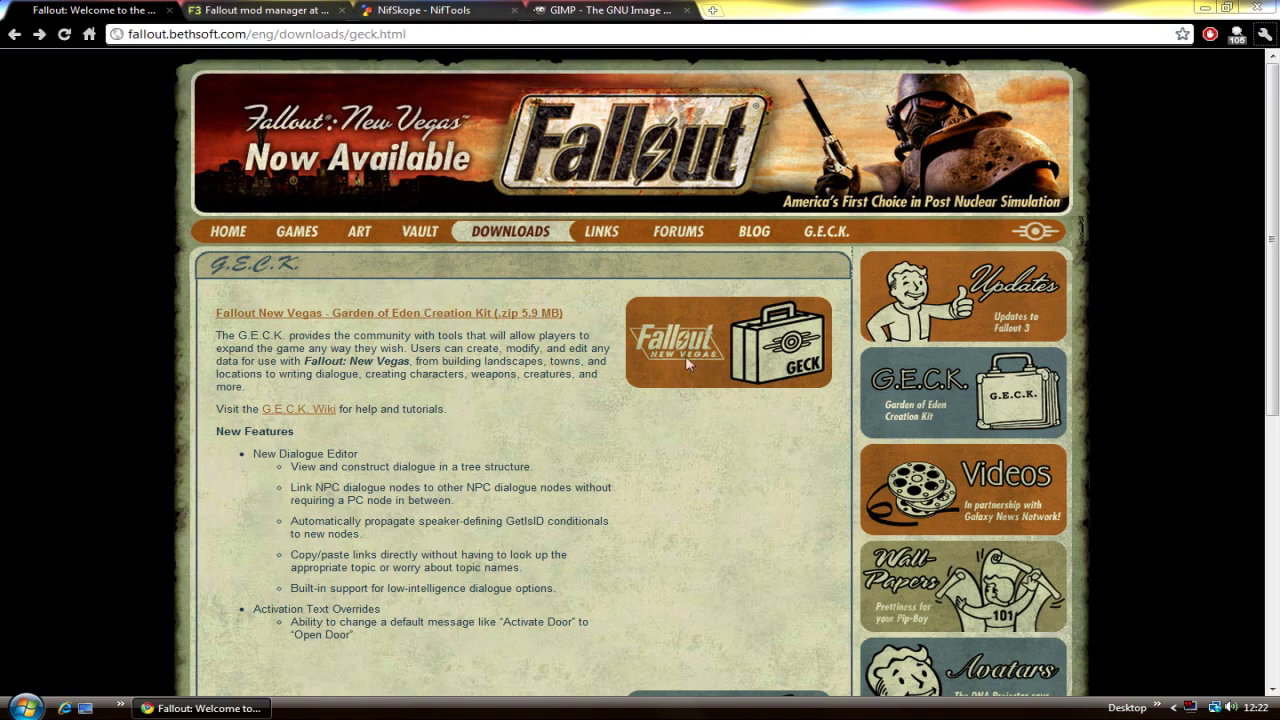
left_click_drag(1277, 198, 1277, 249)
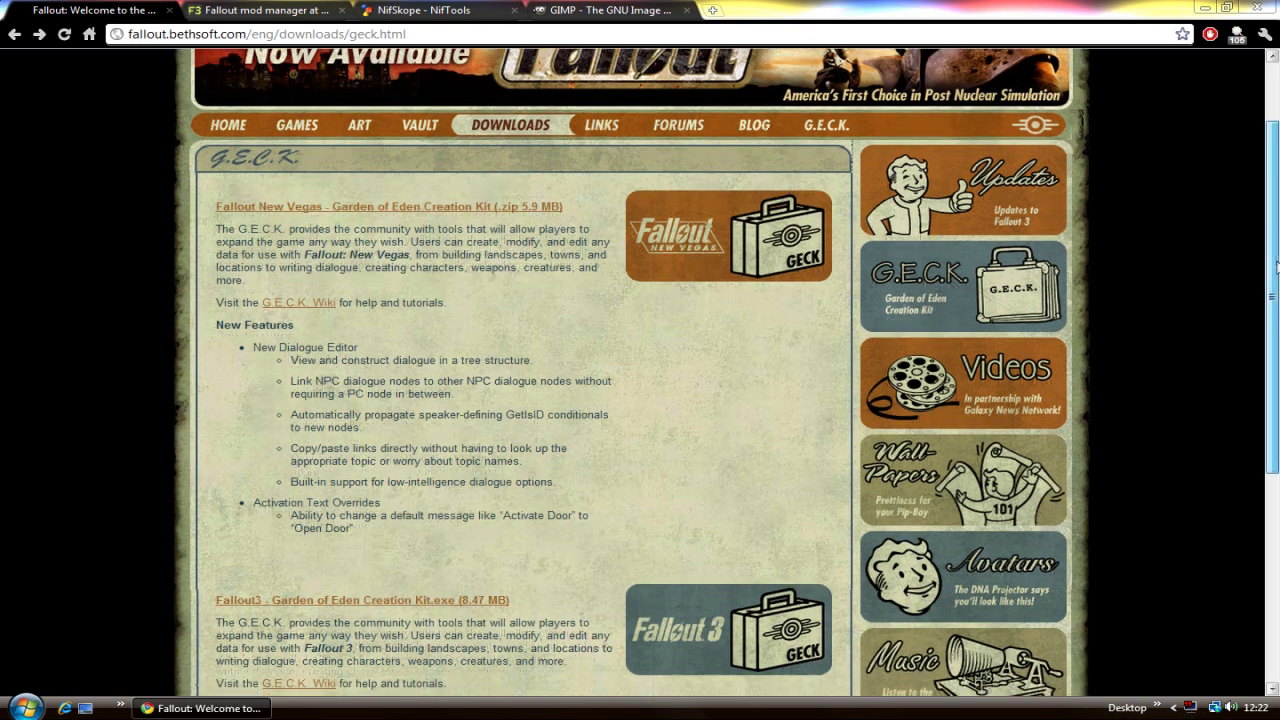
left_click_drag(1276, 252, 1276, 287)
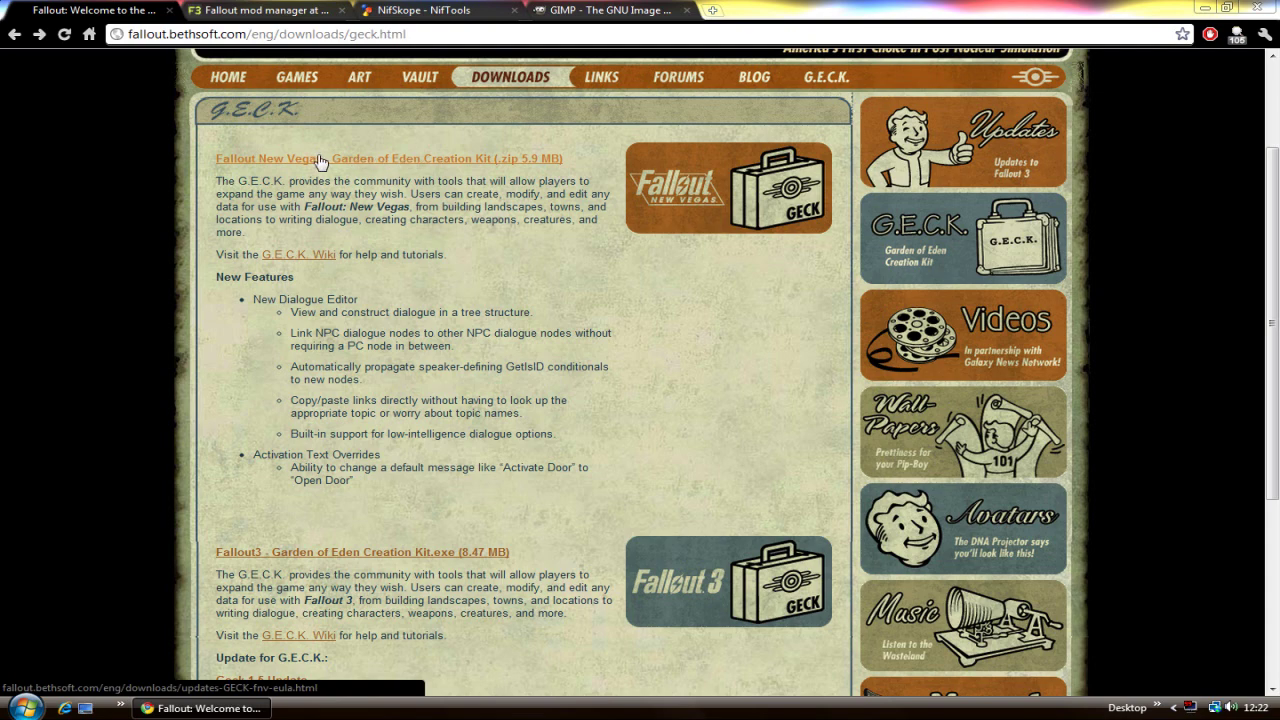
left_click(285, 162)
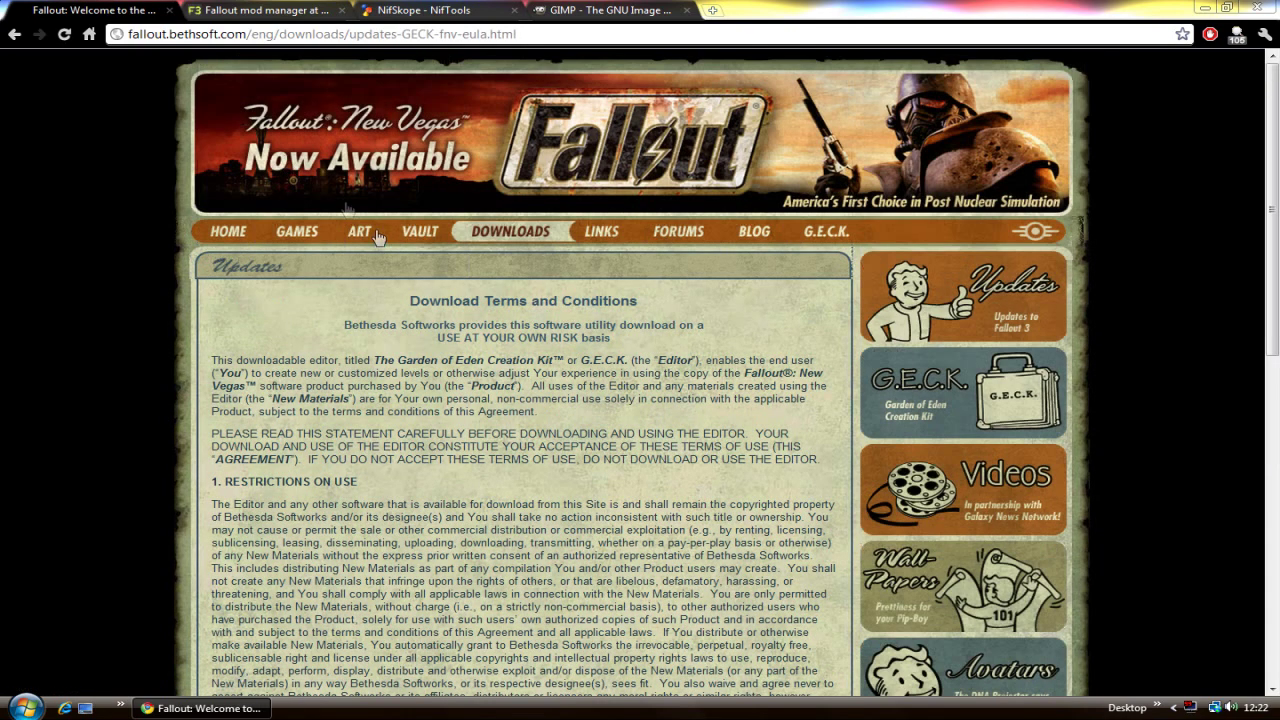
Scroll through the G.E.C.K. EULA, then minimise Chrome to the desktop
left_click_drag(1272, 208, 1272, 533)
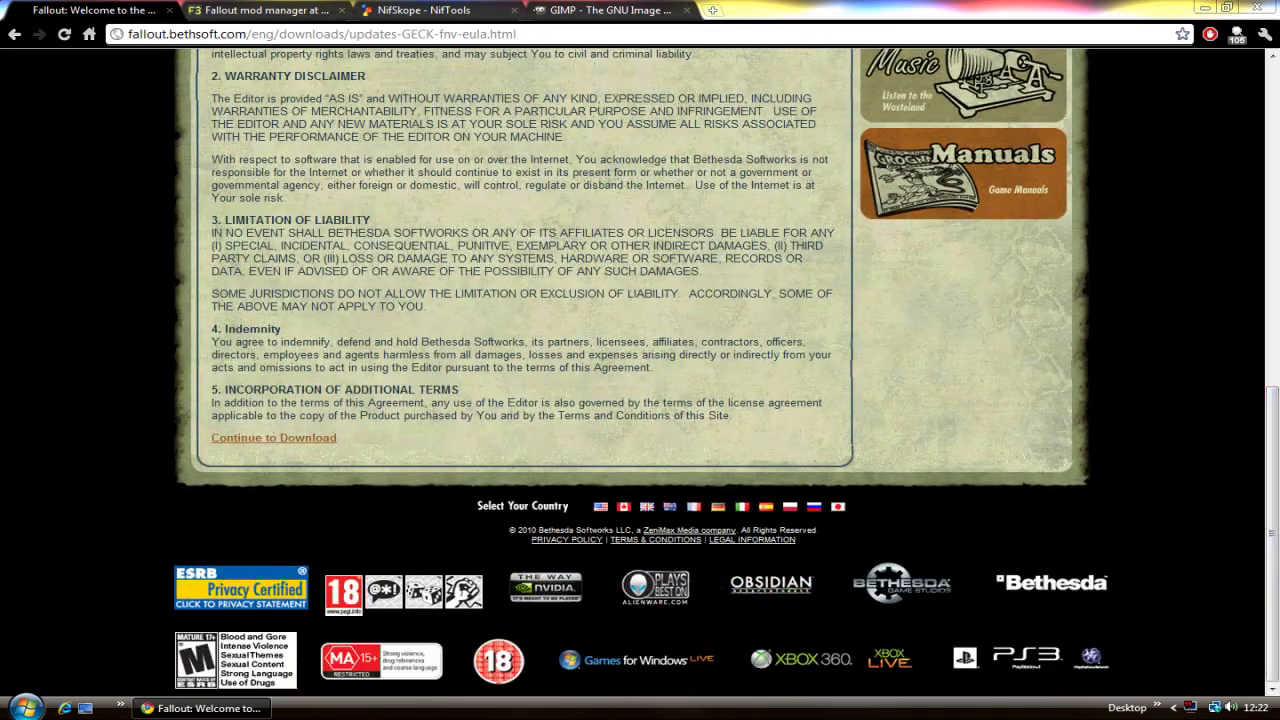
scroll(1276, 390, "up", 2)
left_click_drag(1276, 390, 1274, 90)
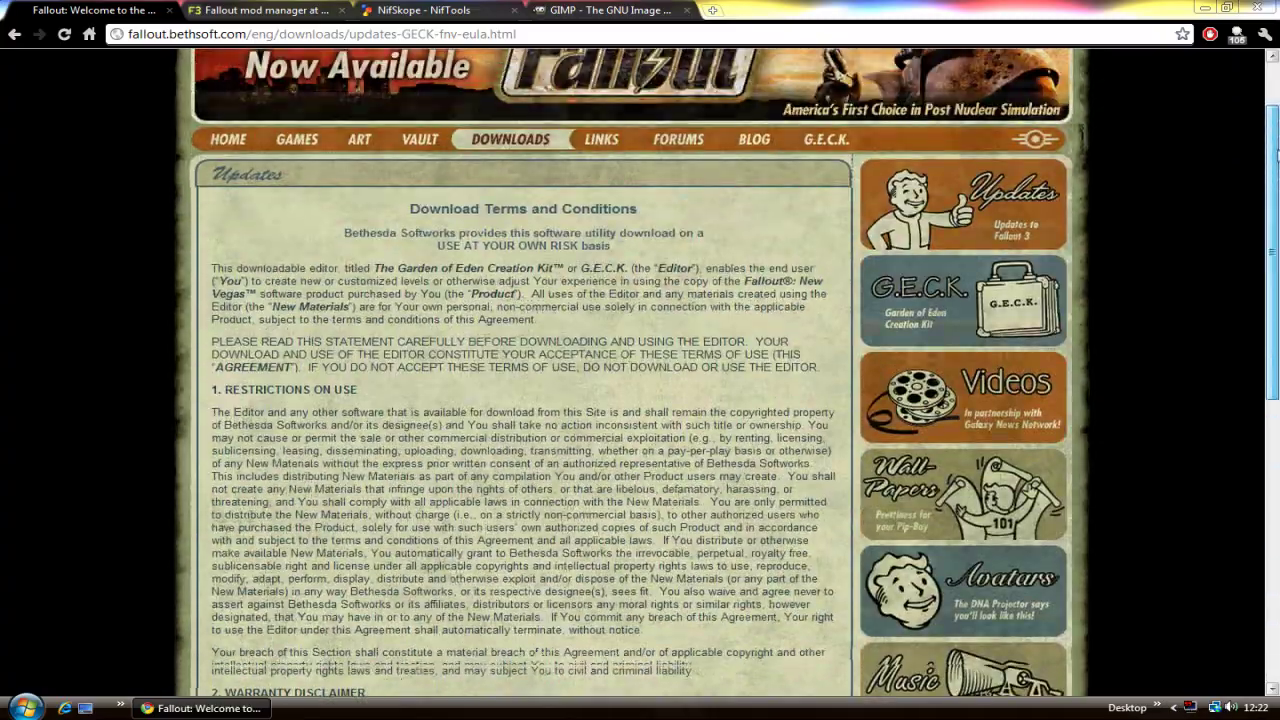
left_click(1207, 10)
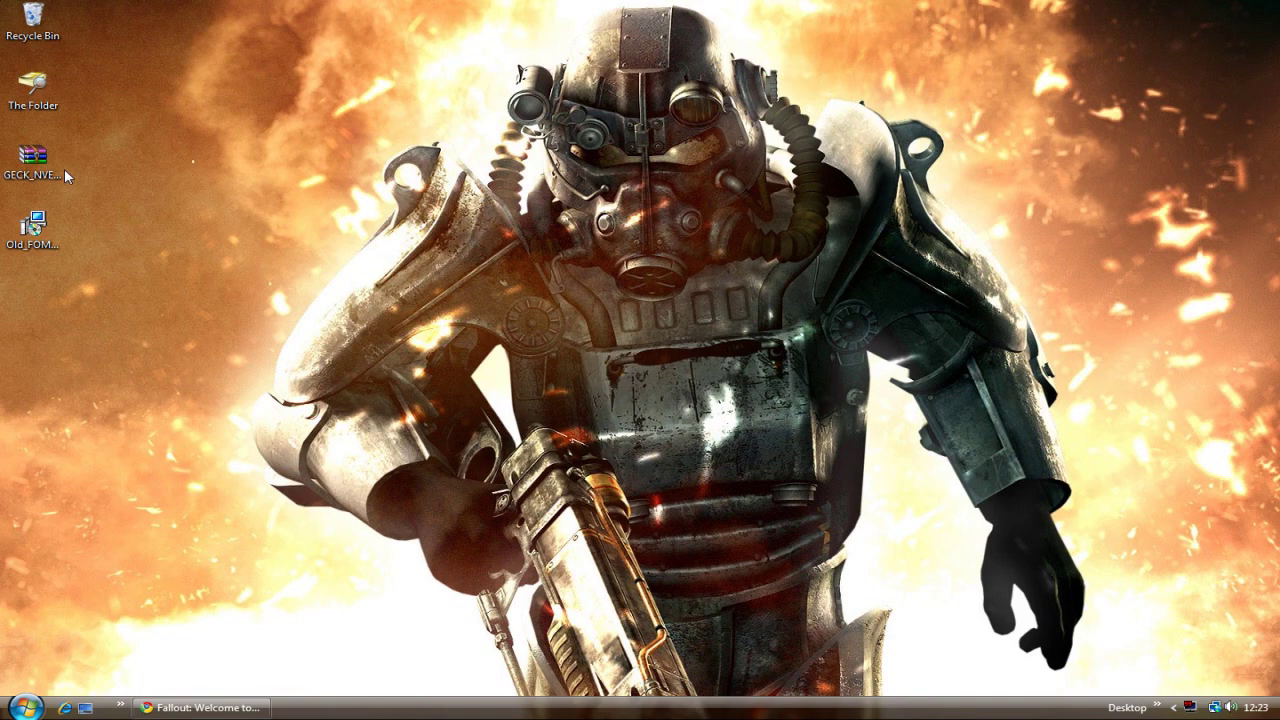
left_click(200, 707)
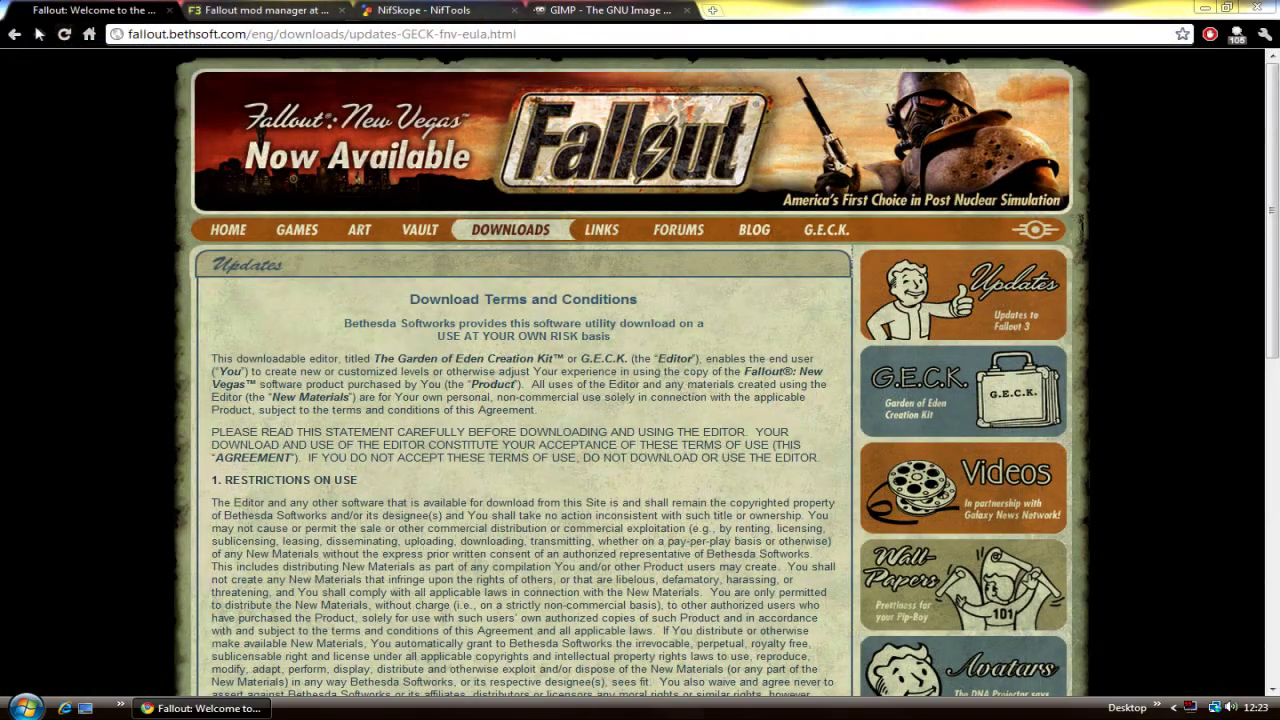
Return to the G.E.C.K. downloads page and download the Geck 1.5 Update and Fallout3 creation kit
left_click(14, 34)
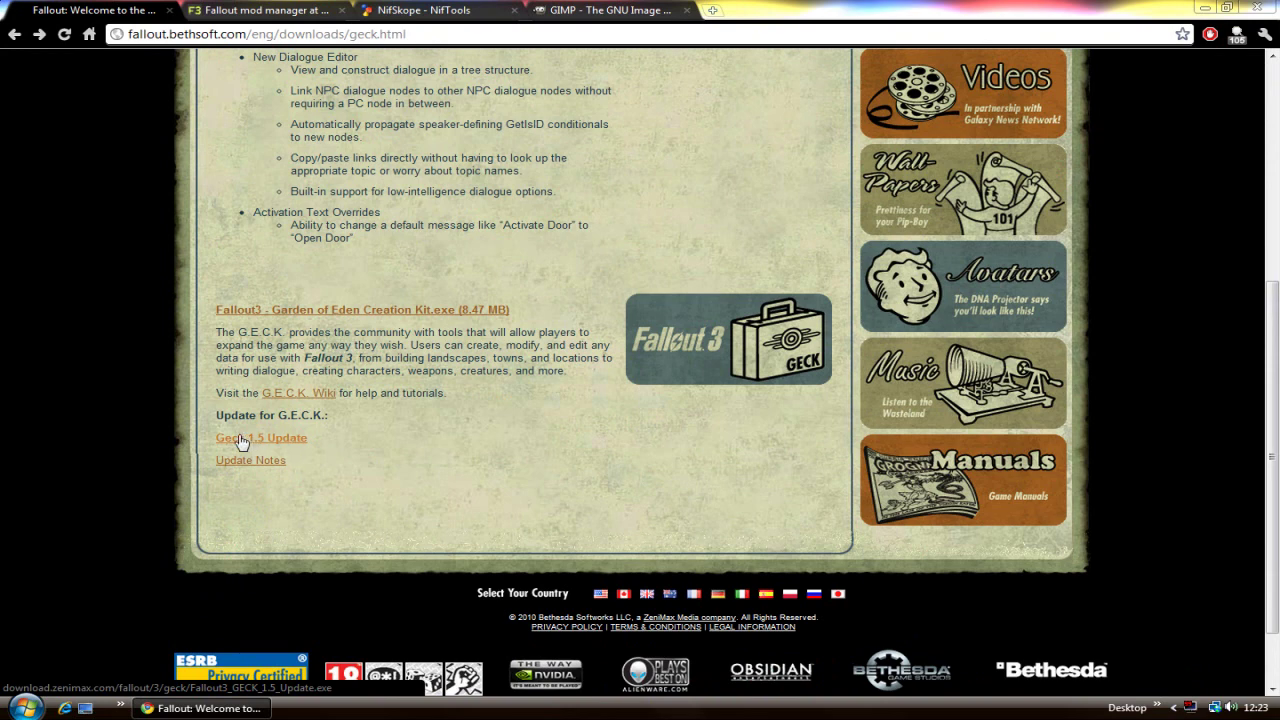
left_click(272, 443)
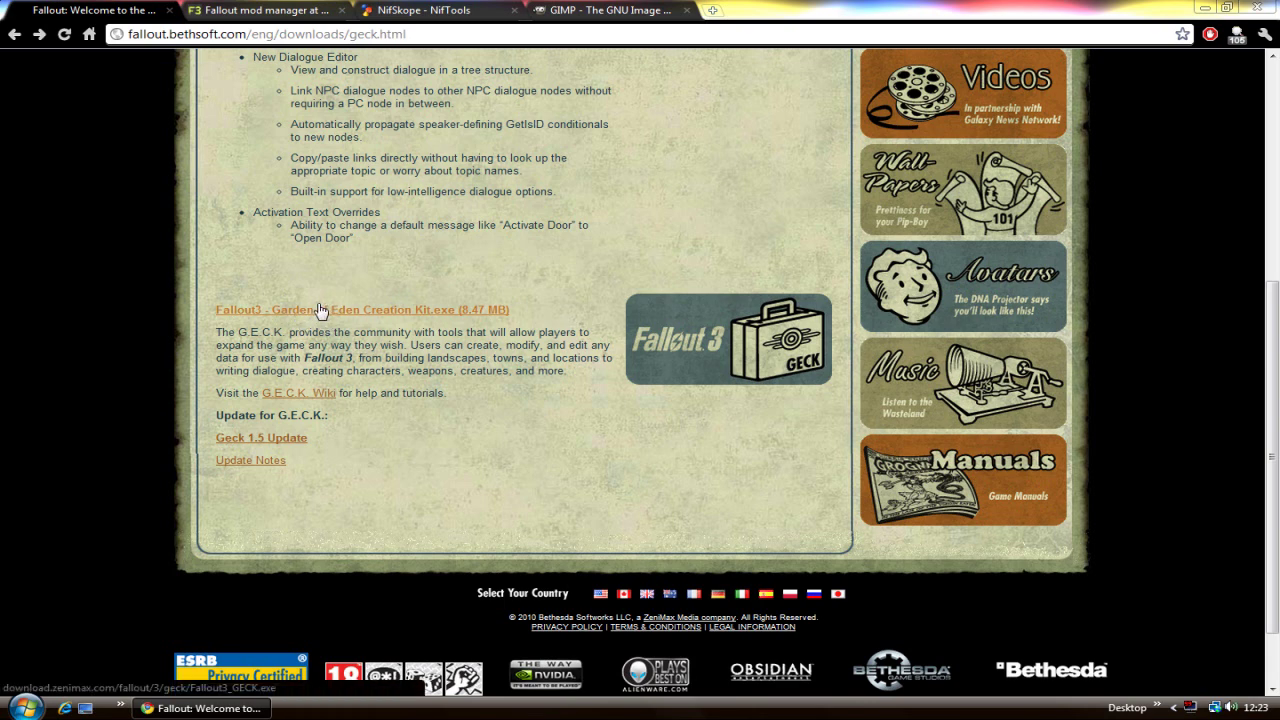
left_click(415, 312)
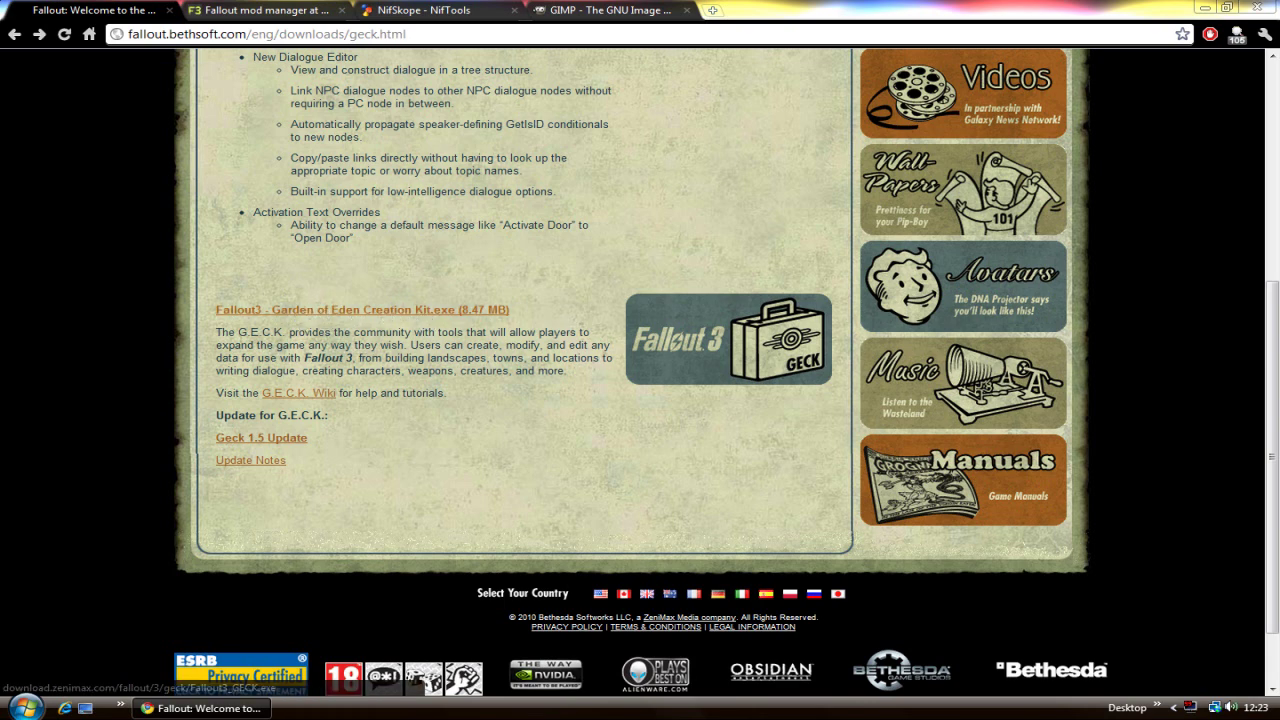
Open GECK_NVE_v1.3.zip in WinRAR, select its four files, and open The Folder
left_click(1201, 10)
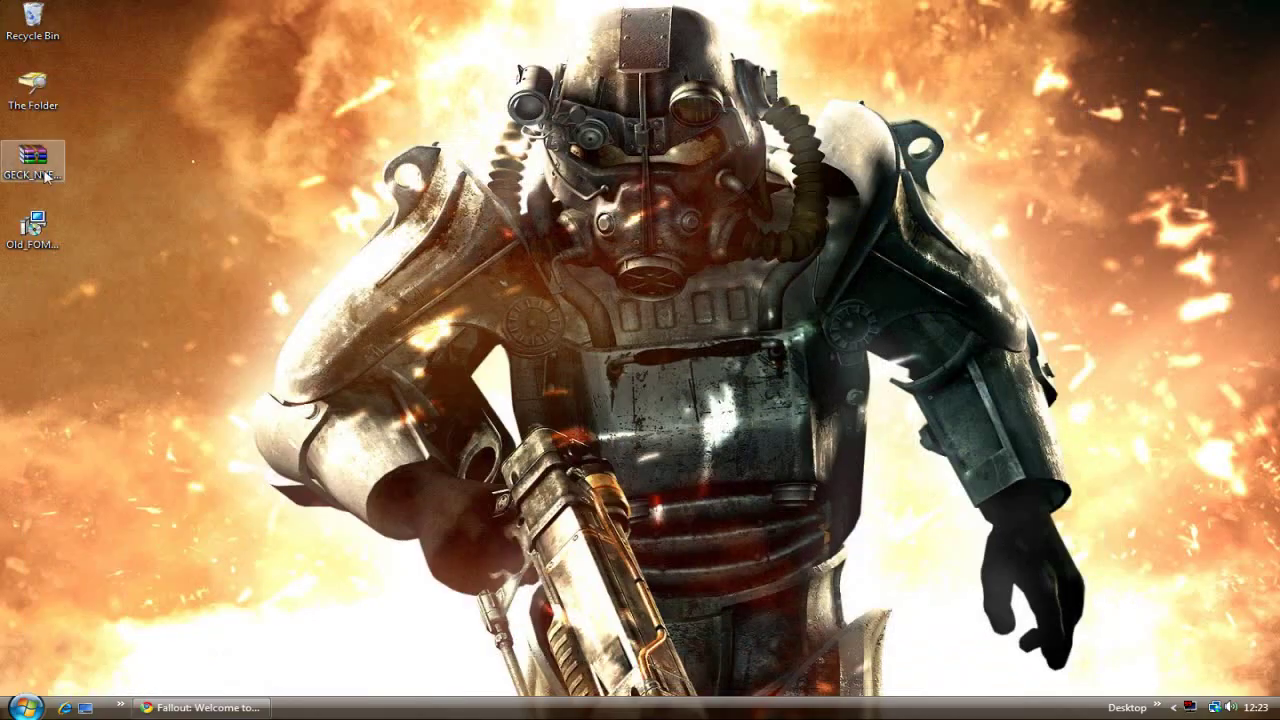
left_click(42, 177)
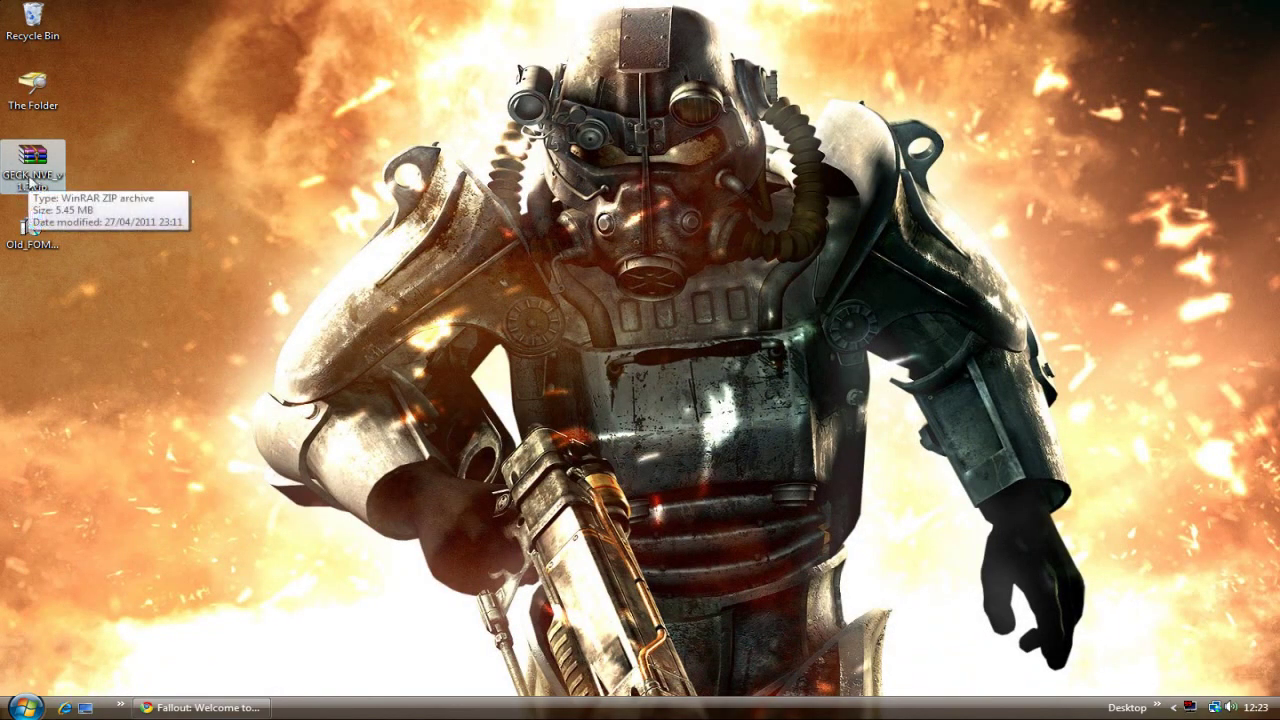
double_click(30, 179)
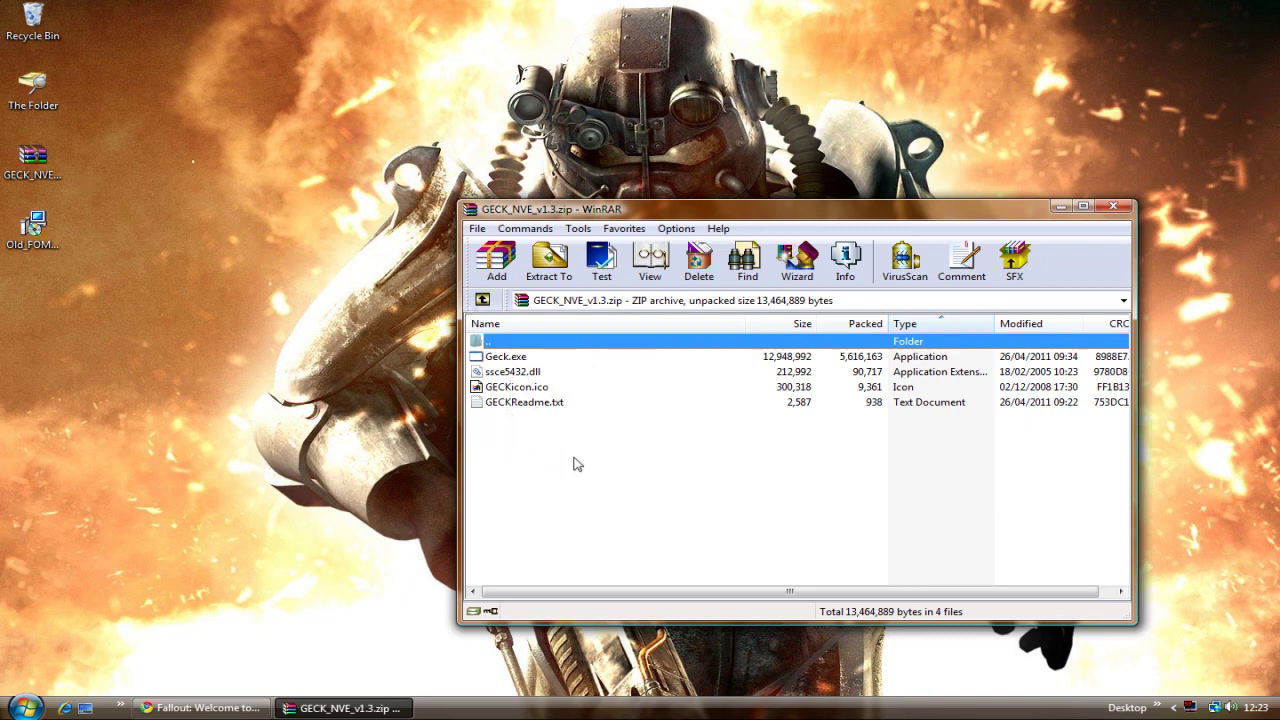
left_click_drag(575, 463, 505, 352)
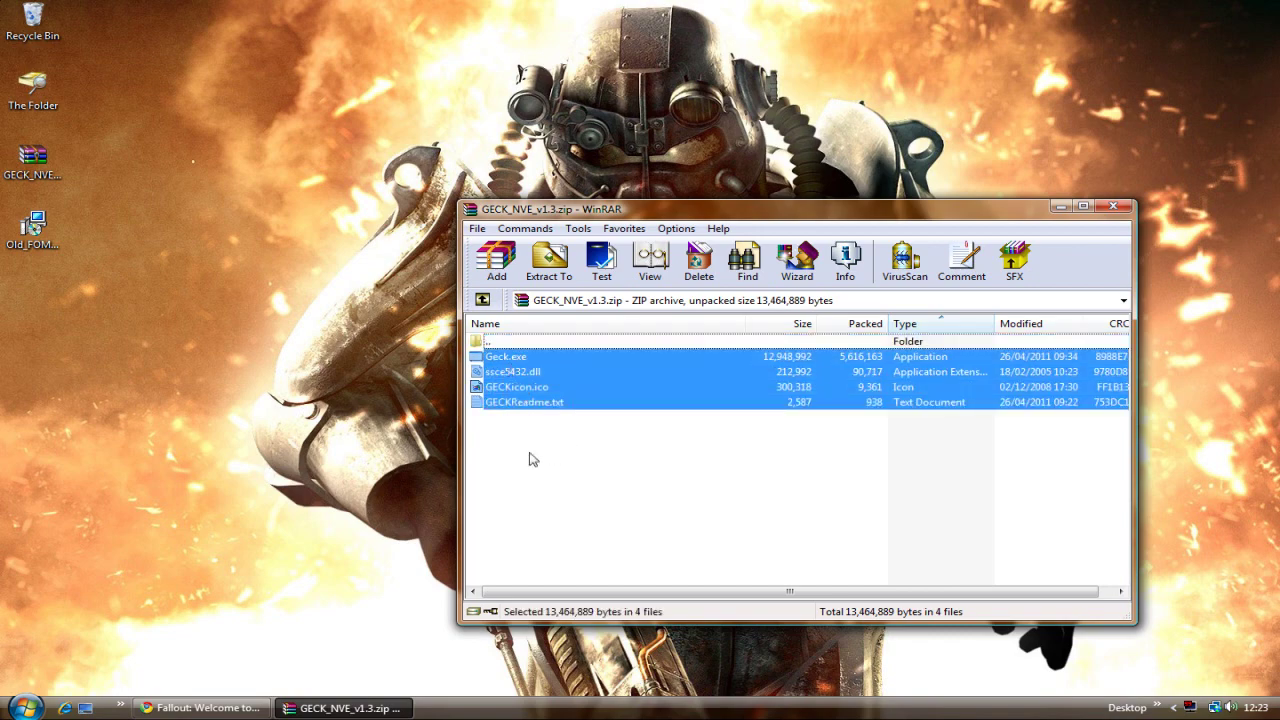
double_click(31, 90)
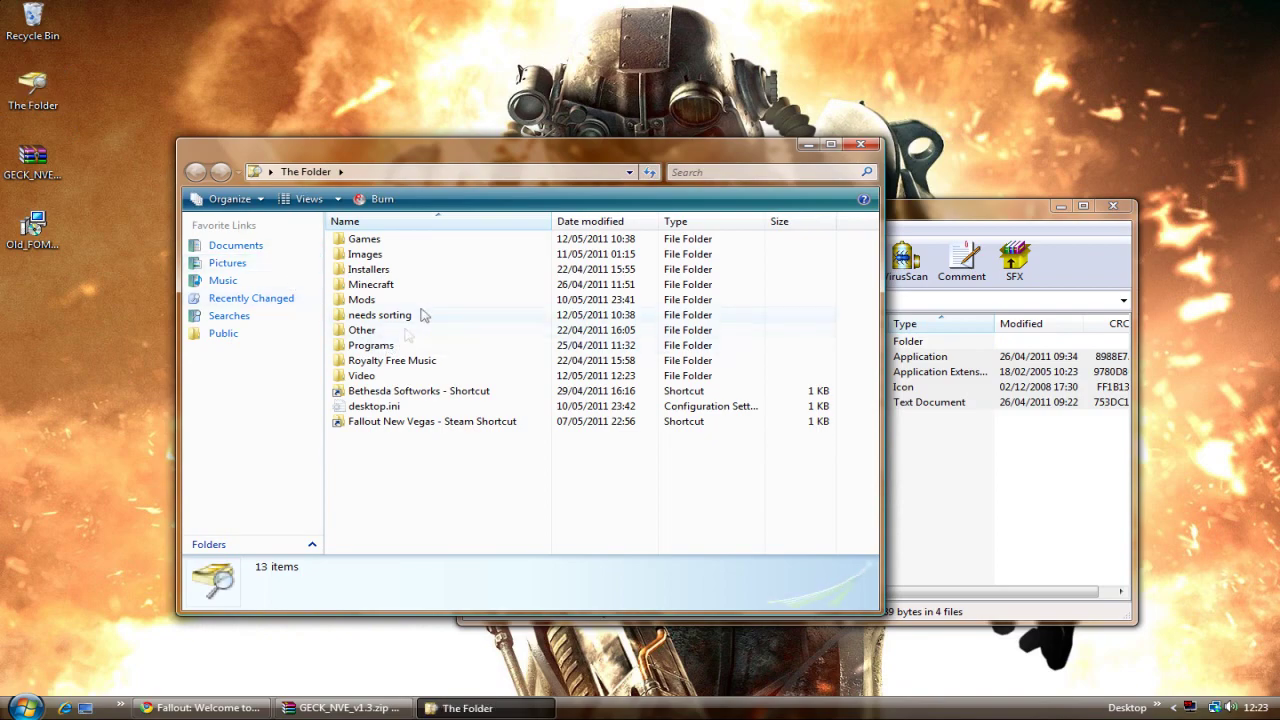
Open the fallout new vegas game folder and drag the four archive files into it
left_click_drag(456, 160, 285, 22)
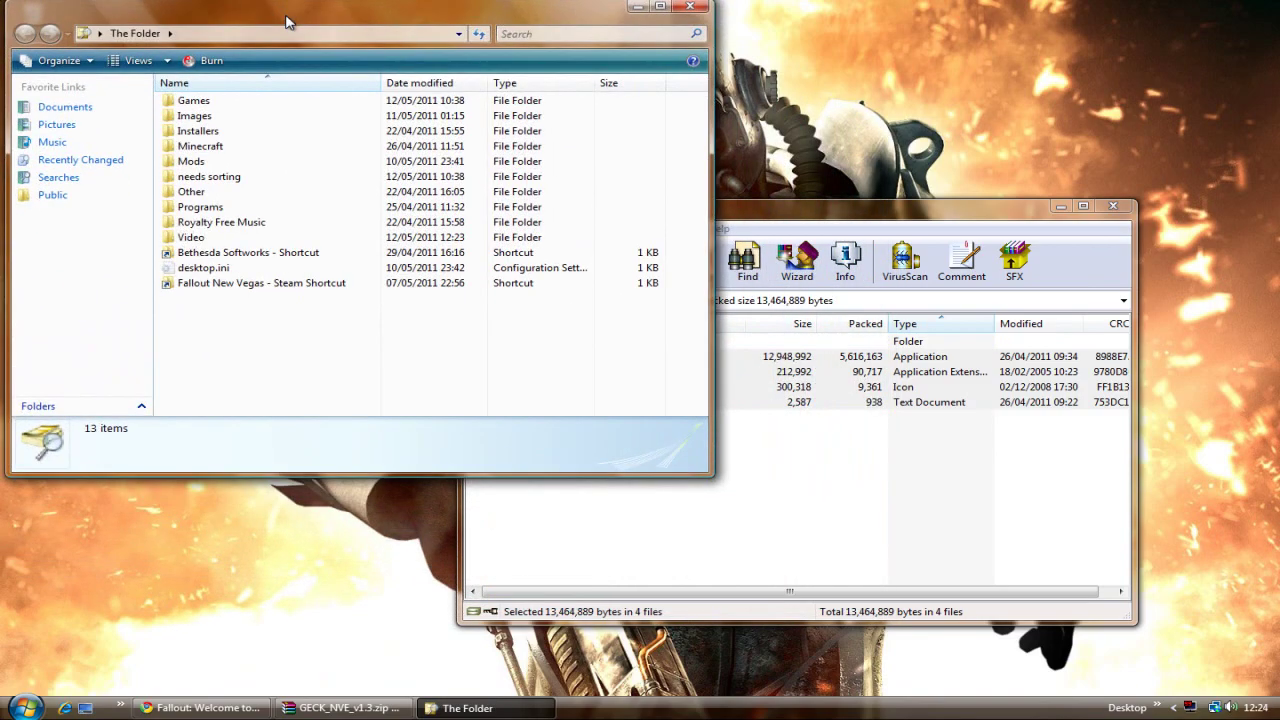
left_click(284, 287)
double_click(284, 287)
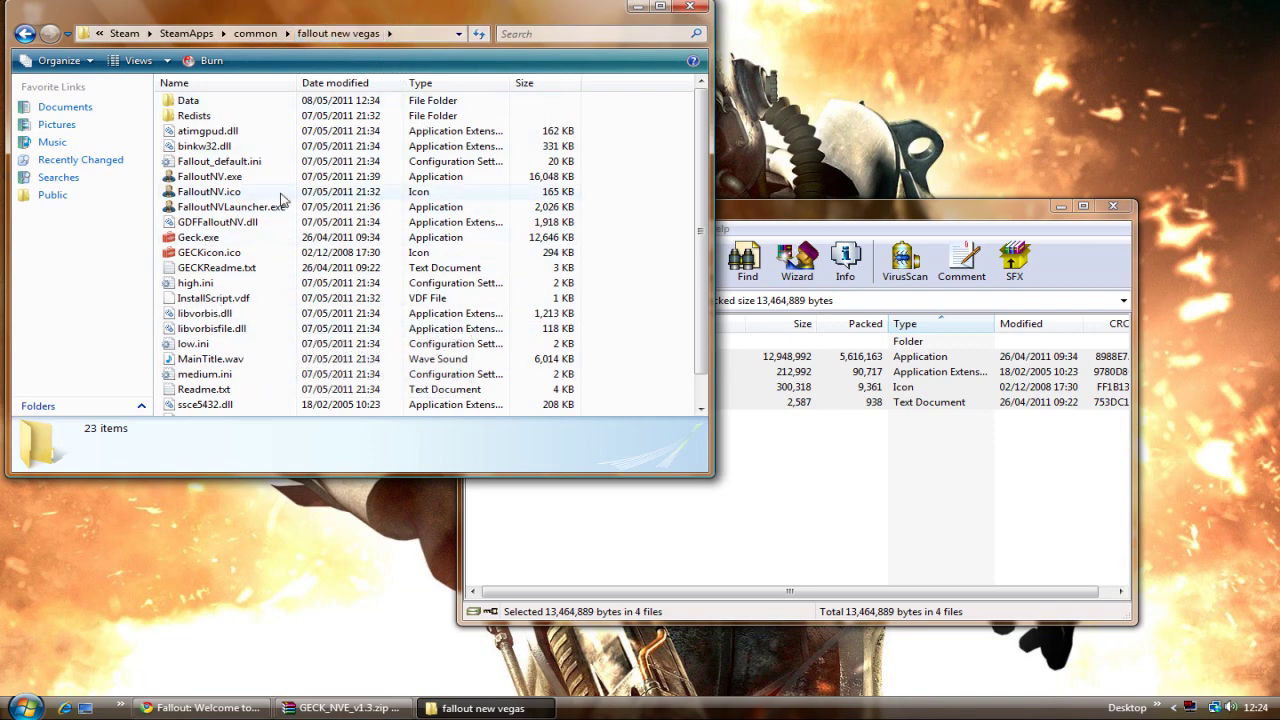
left_click_drag(776, 212, 864, 203)
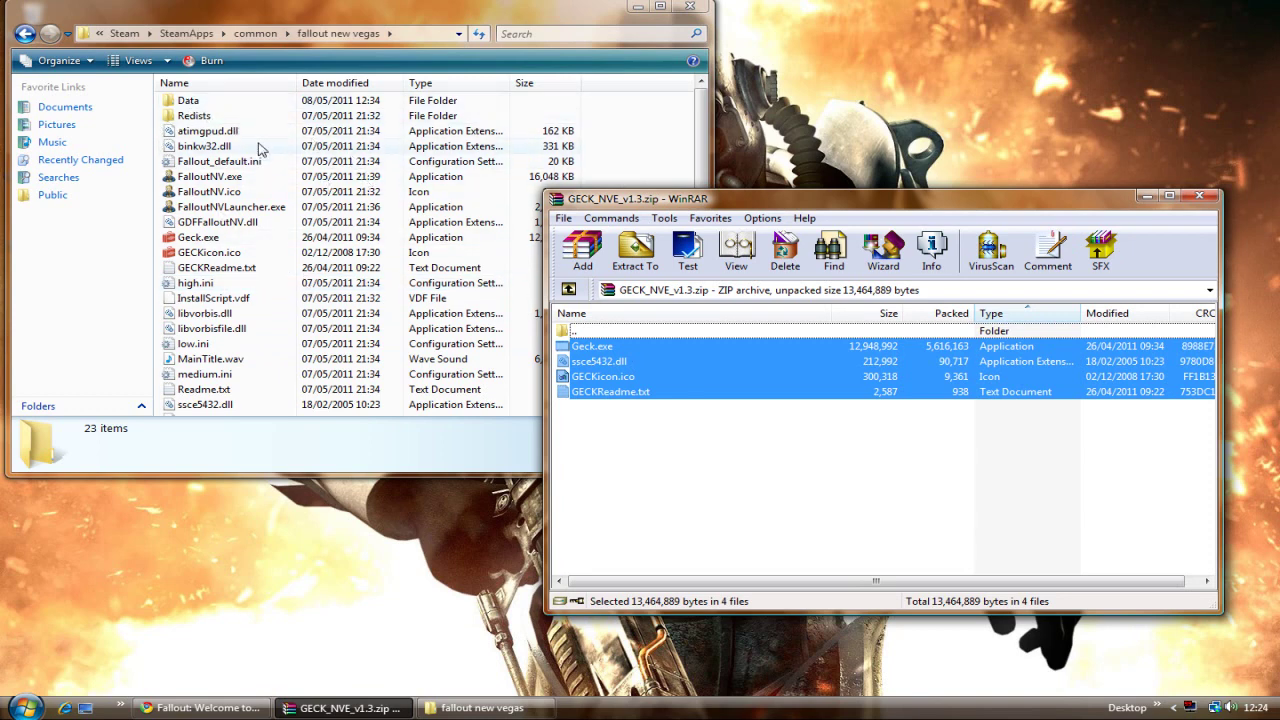
left_click_drag(694, 451, 614, 420)
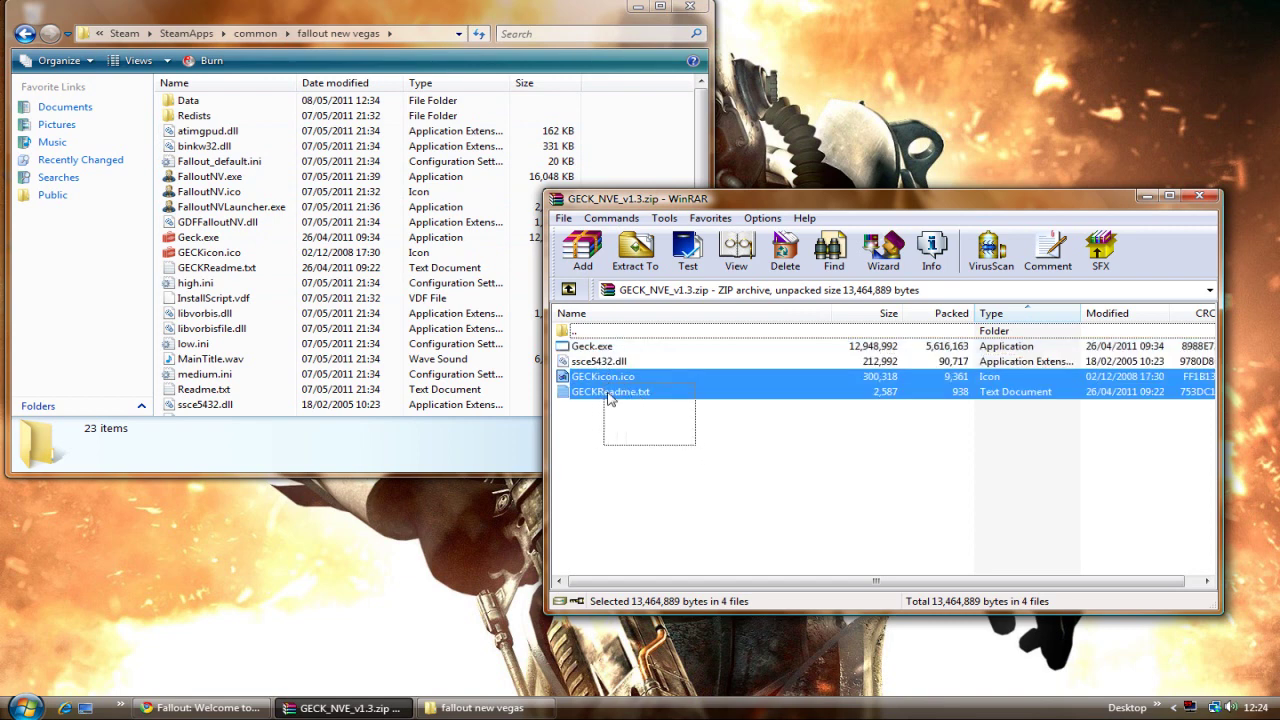
mouse_move(632, 418)
left_mouse_down()
mouse_move(598, 352)
mouse_move(613, 168)
left_mouse_up()
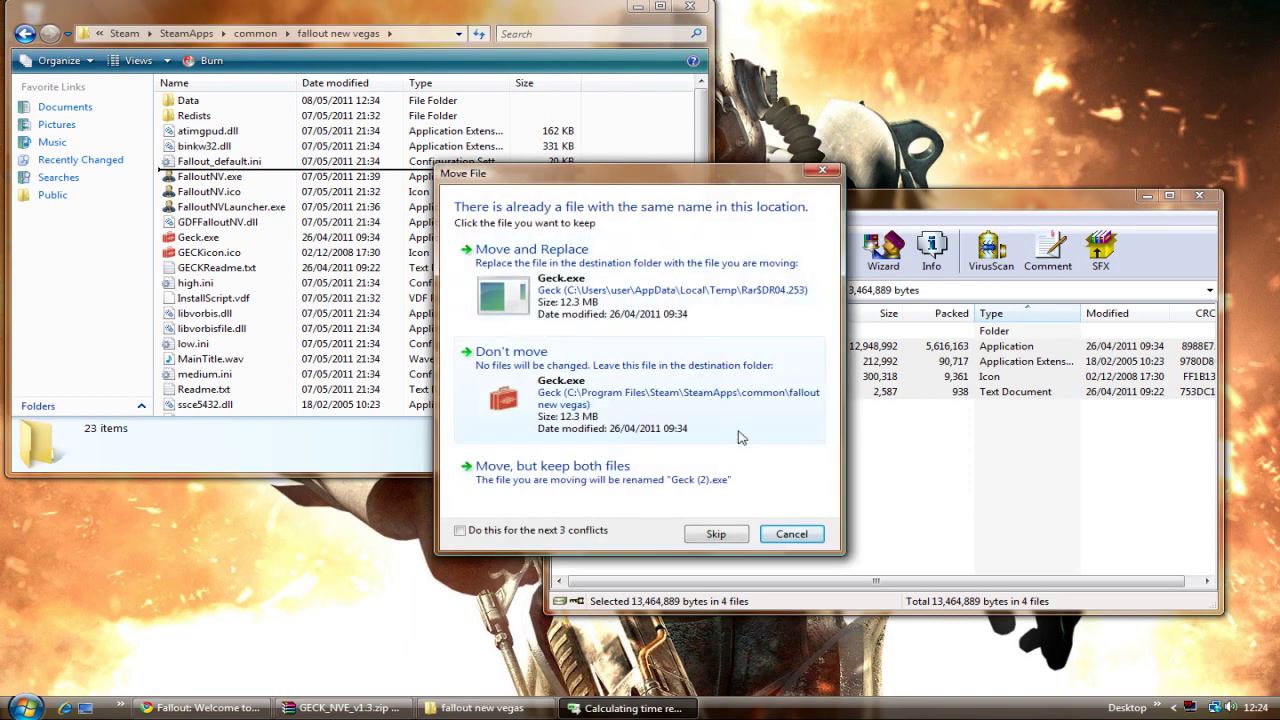
Choose Move and Replace so the four GECK files overwrite the older copies
left_click(792, 535)
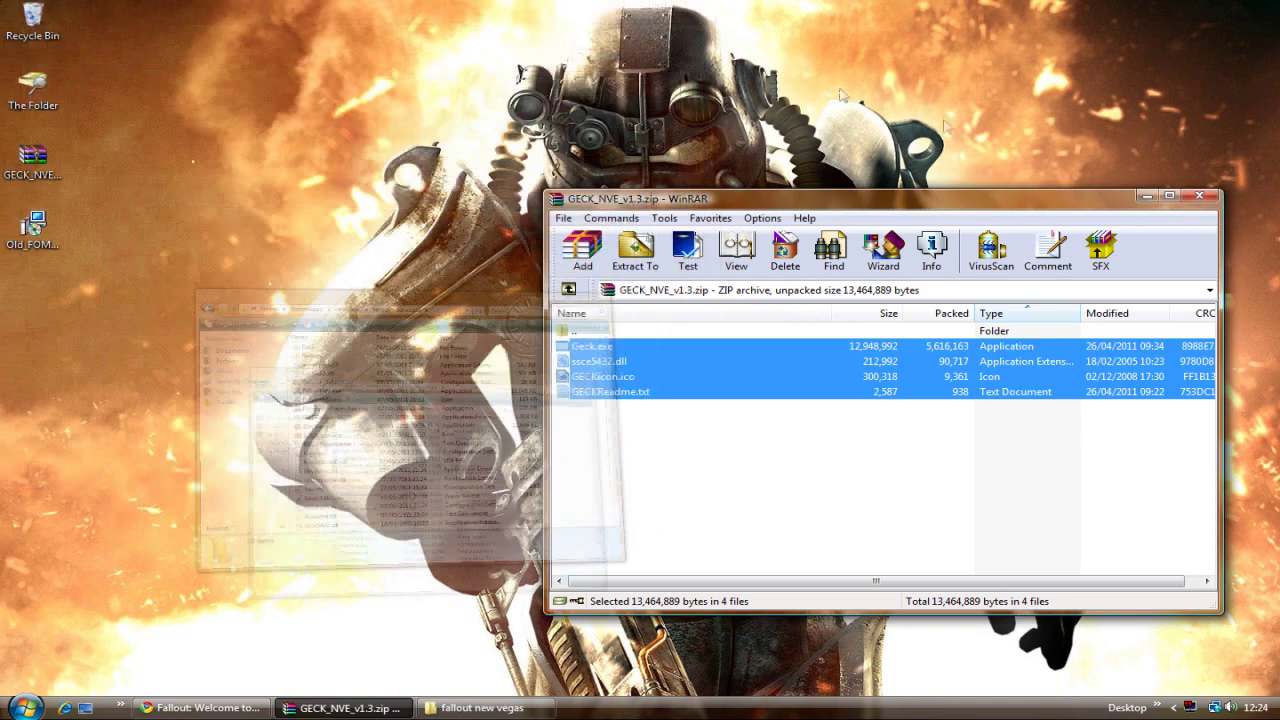
Minimise the archive, close the fallout new vegas folder, and restore Chrome
left_click(1146, 195)
right_click(494, 706)
left_click(520, 694)
left_click(200, 708)
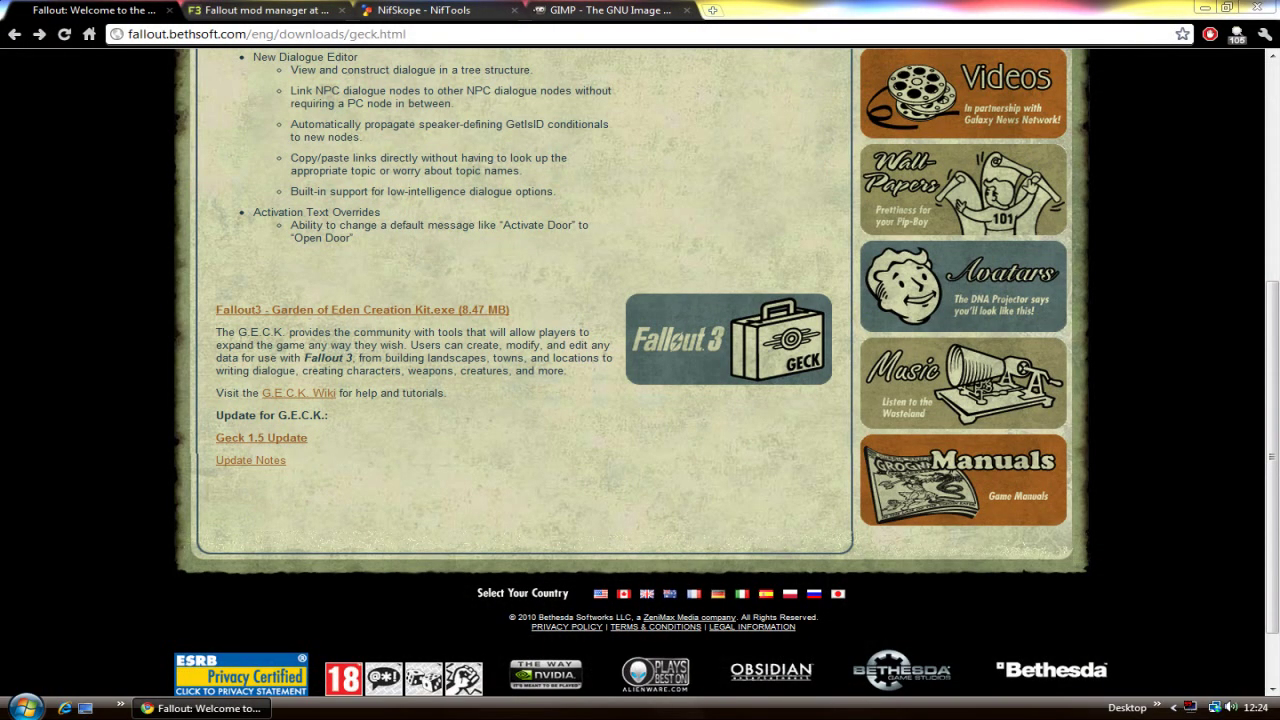
Load geck.bethsoft.com in a new tab and scroll down the wiki Main Page
left_click(710, 12)
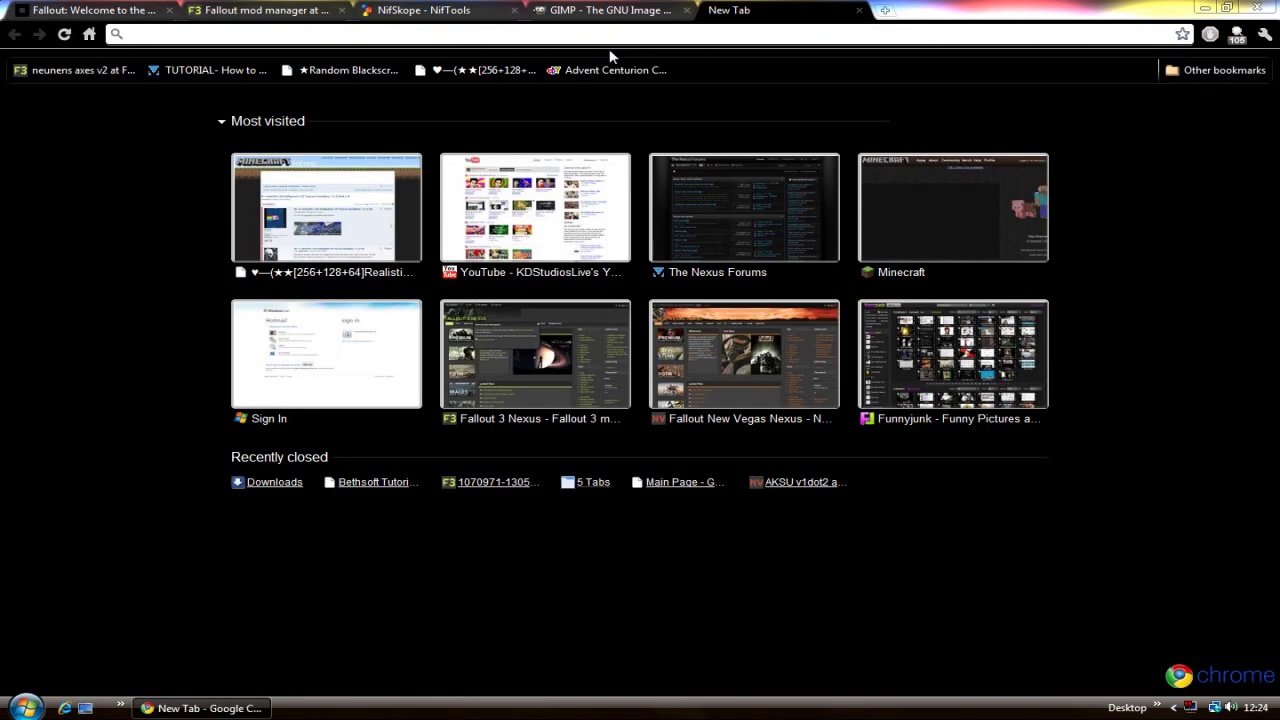
type("geck.bethsoft.com")
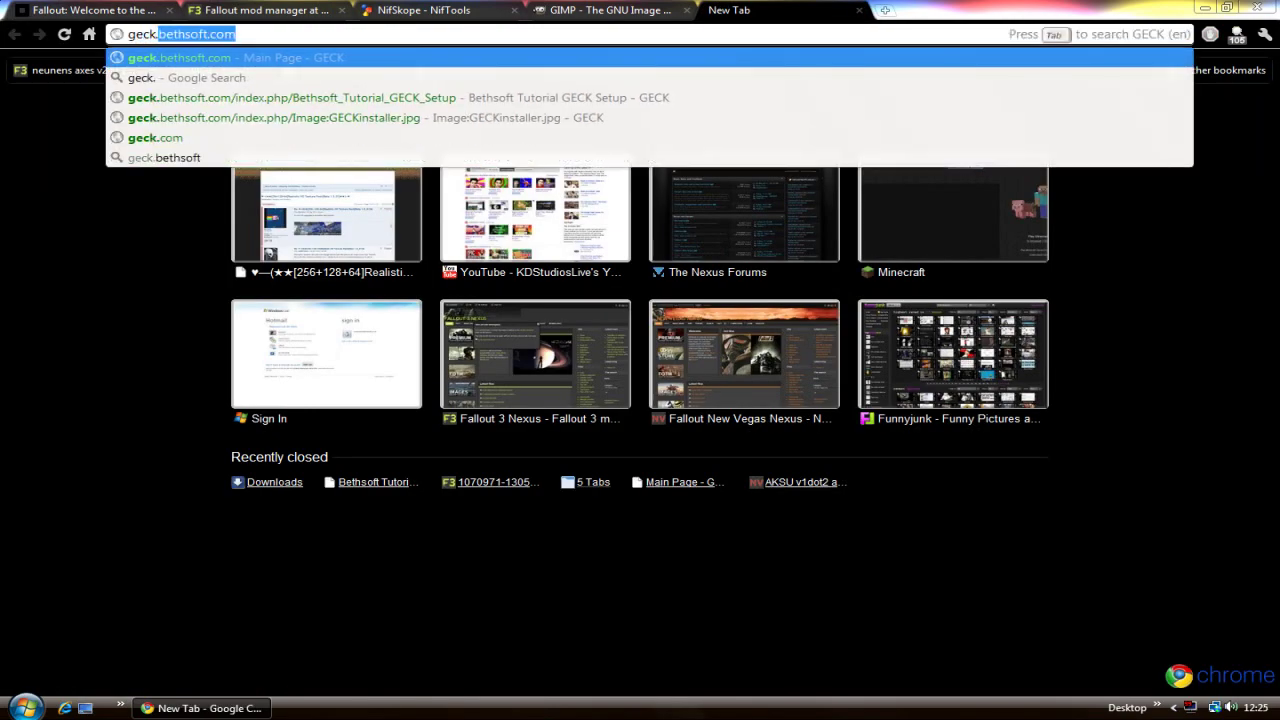
key("Return")
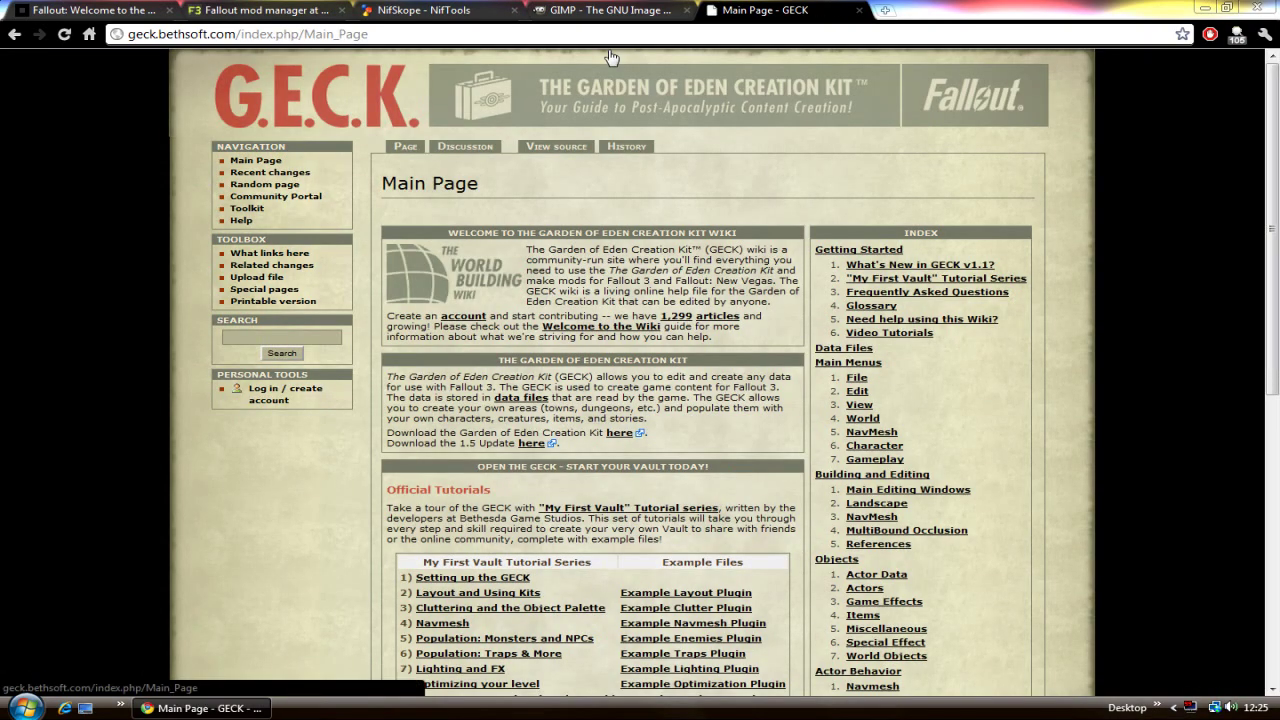
scroll(620, 200, "down", 1)
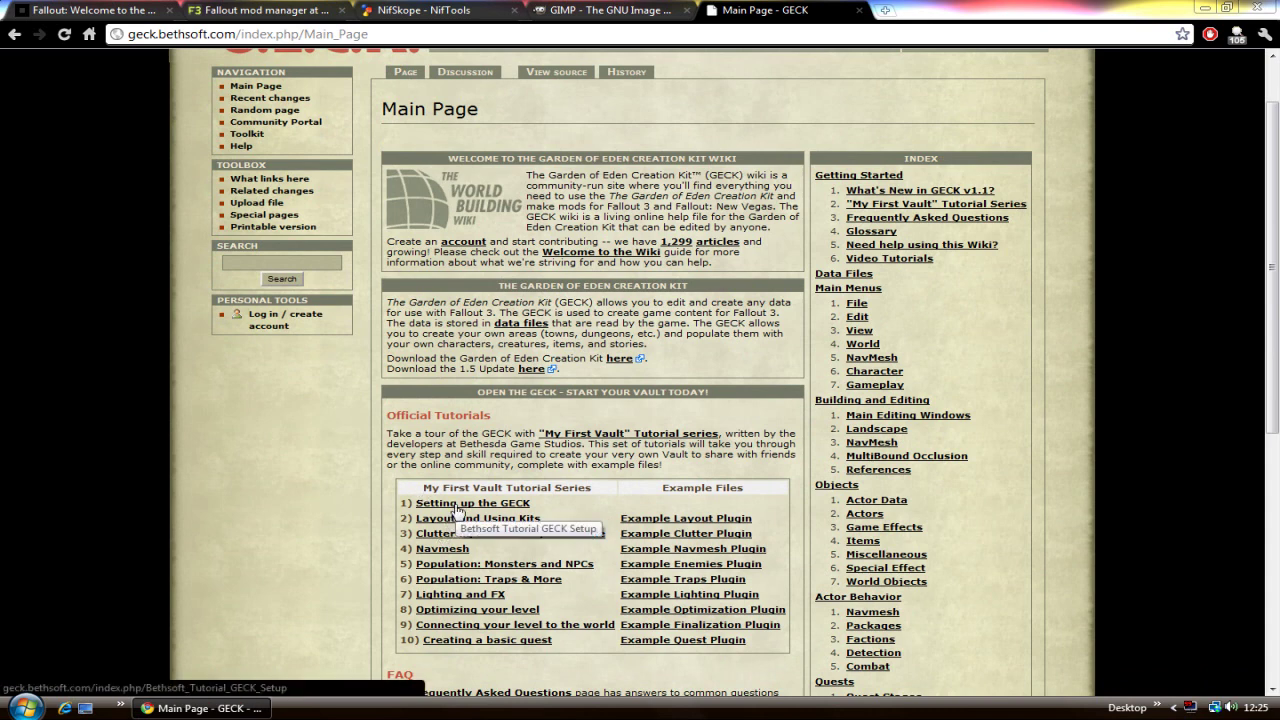
scroll(456, 510, "down", 1)
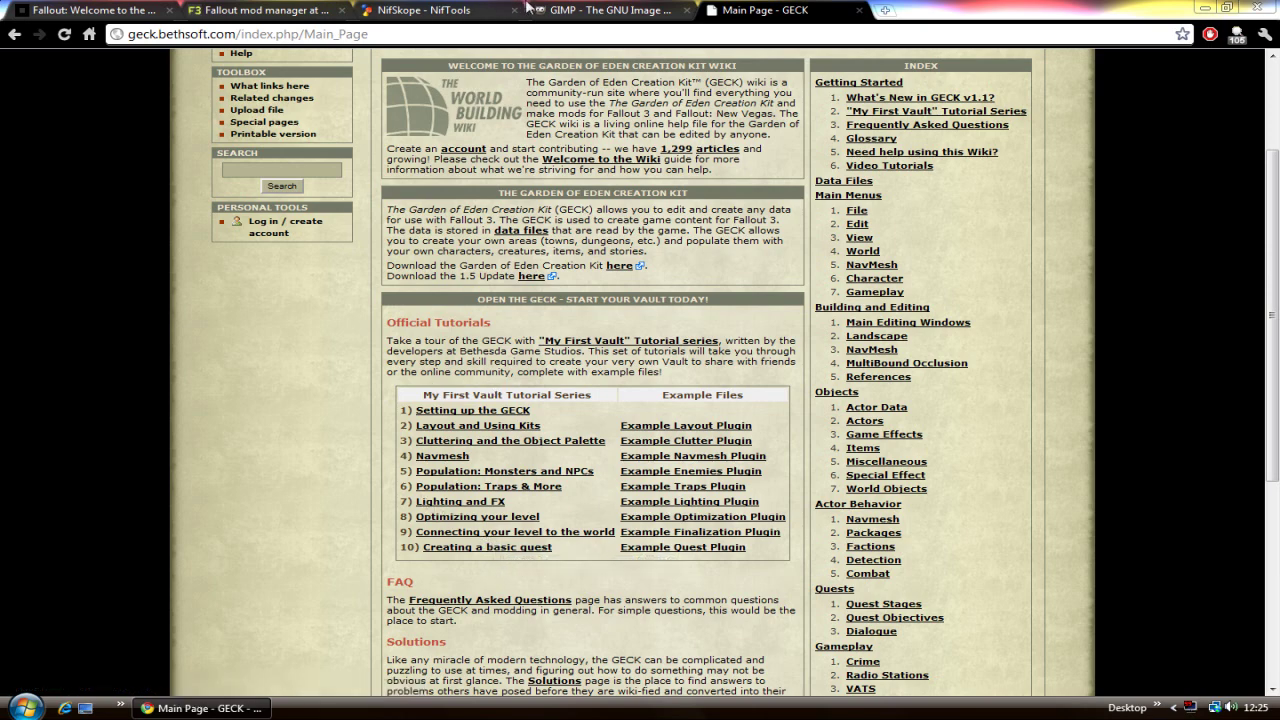
Close the GECK wiki tab, scroll the Fallout mod manager Nexus page, and minimise Chrome
left_click(857, 12)
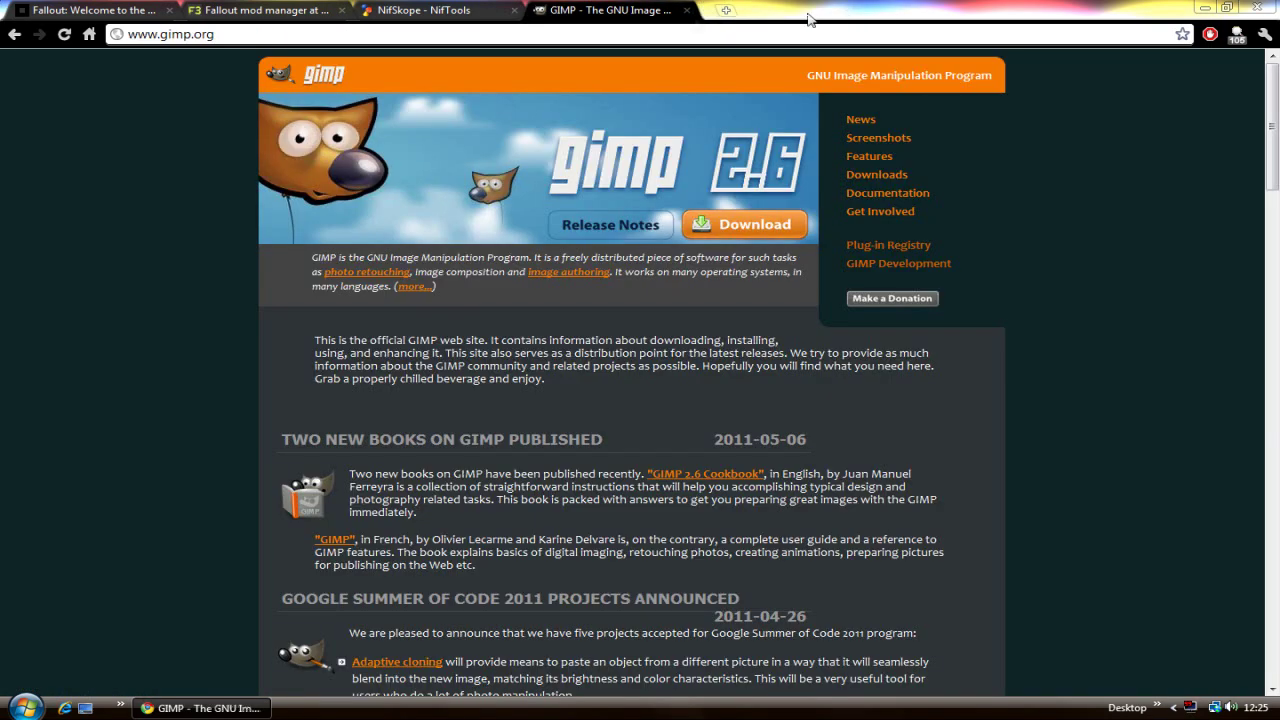
left_click(266, 12)
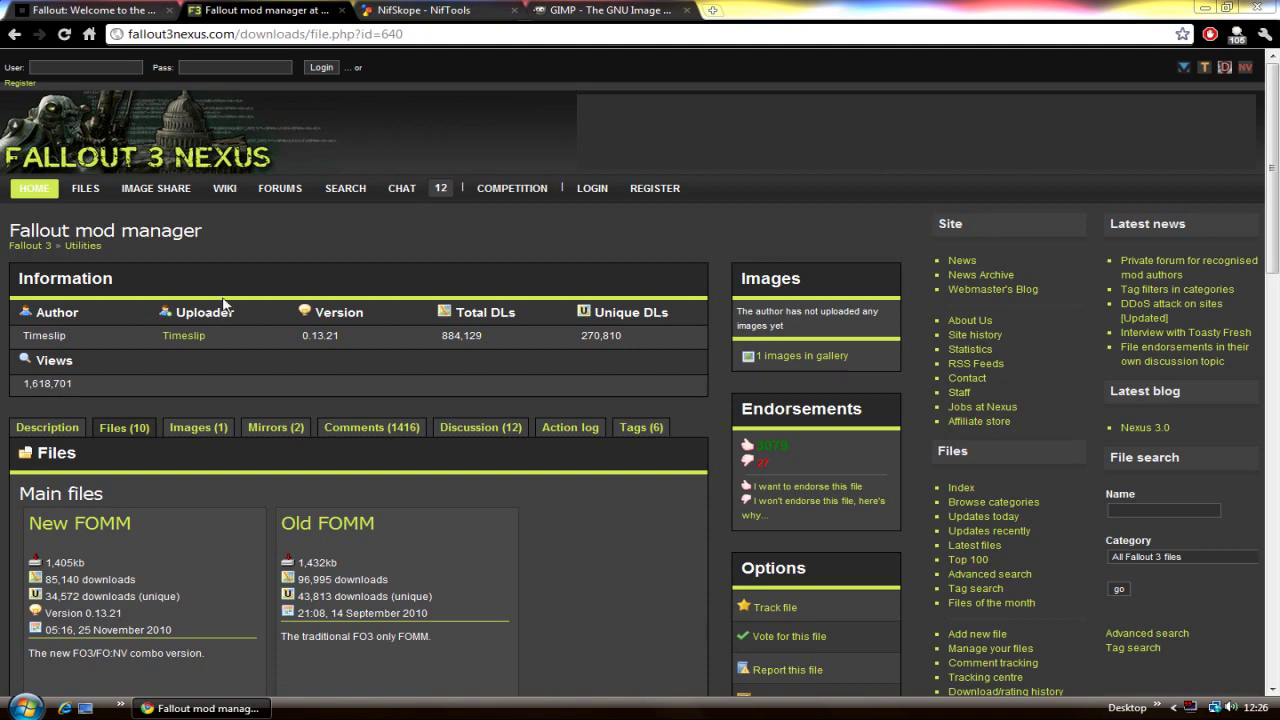
scroll(228, 315, "down", 2)
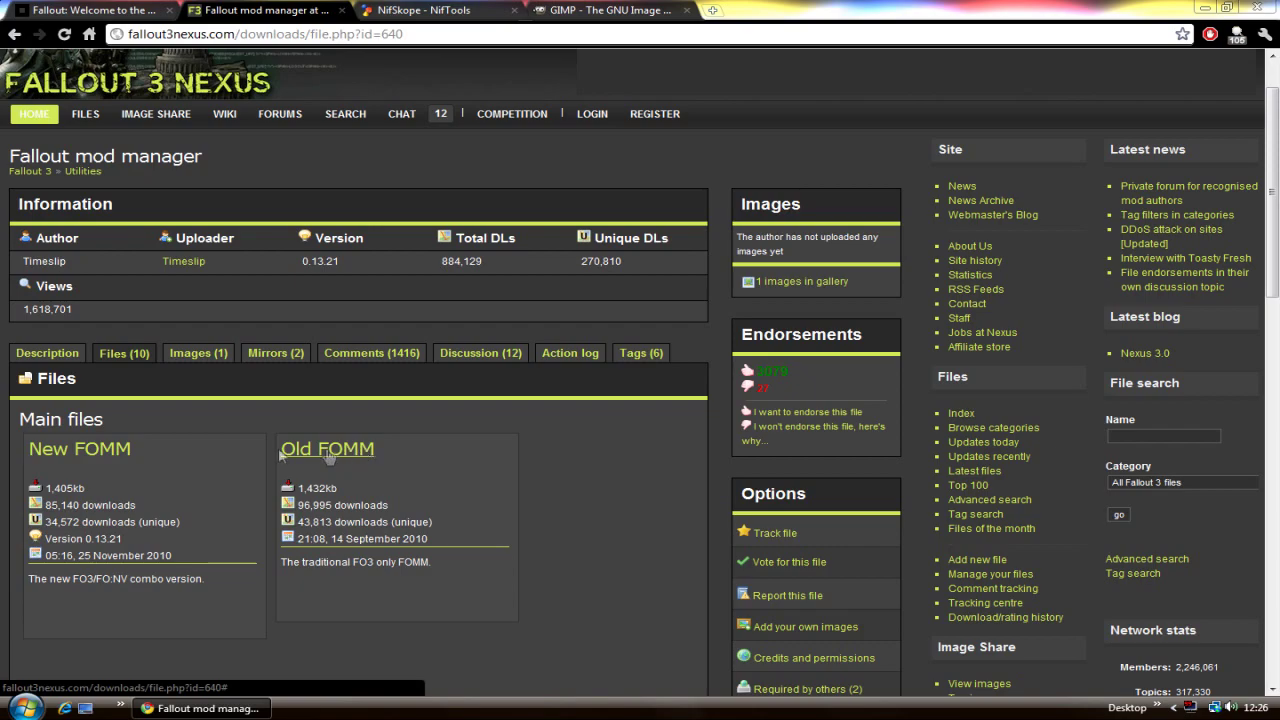
left_click(210, 709)
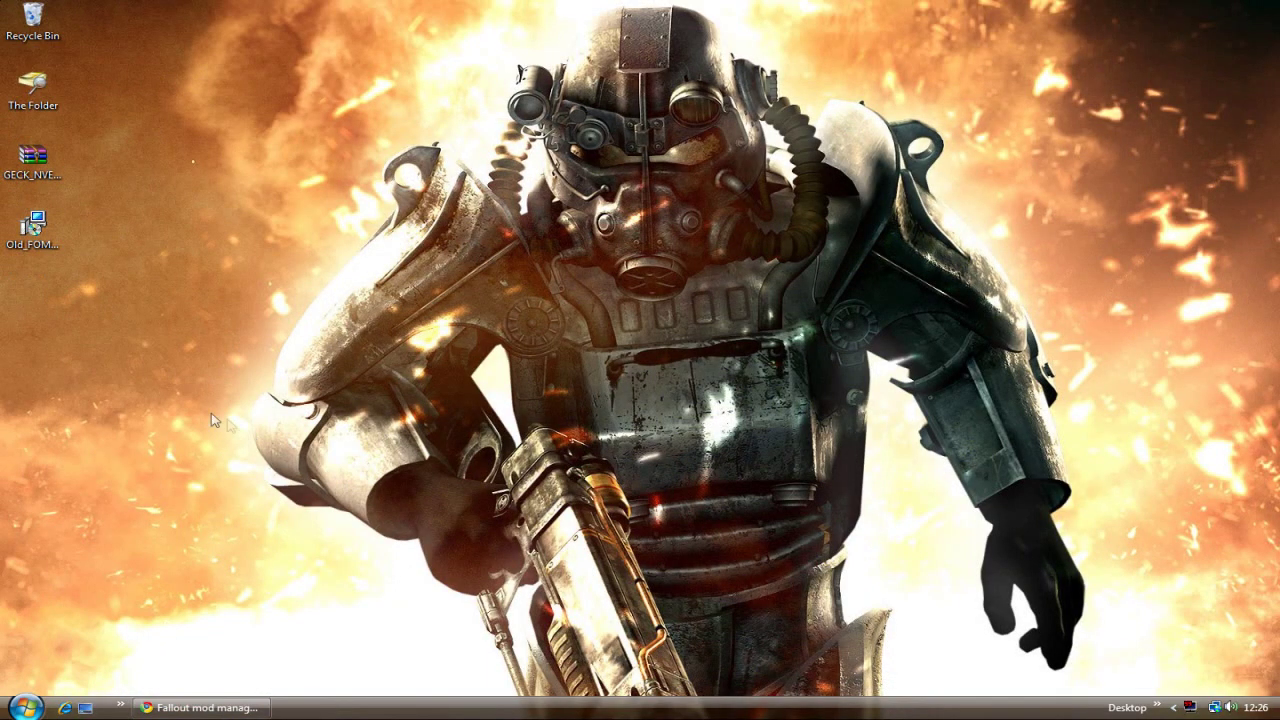
left_click_drag(110, 356, 16, 220)
left_click(200, 708)
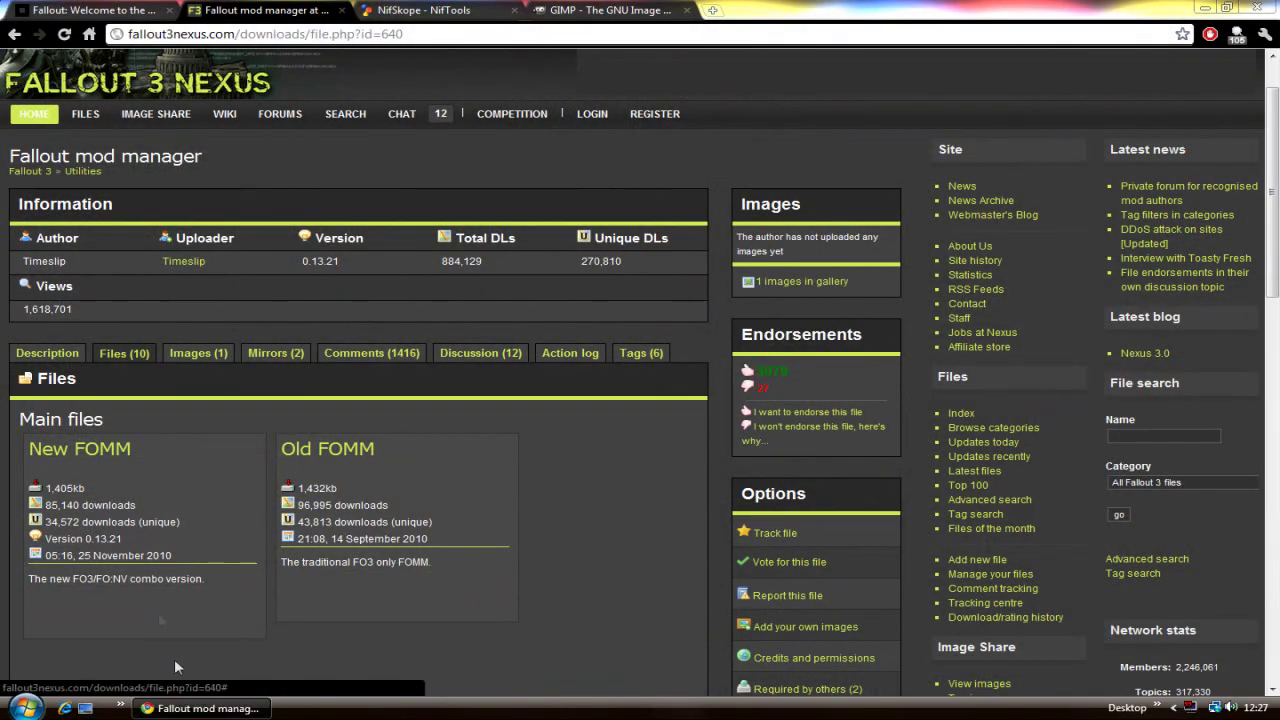
left_click(200, 708)
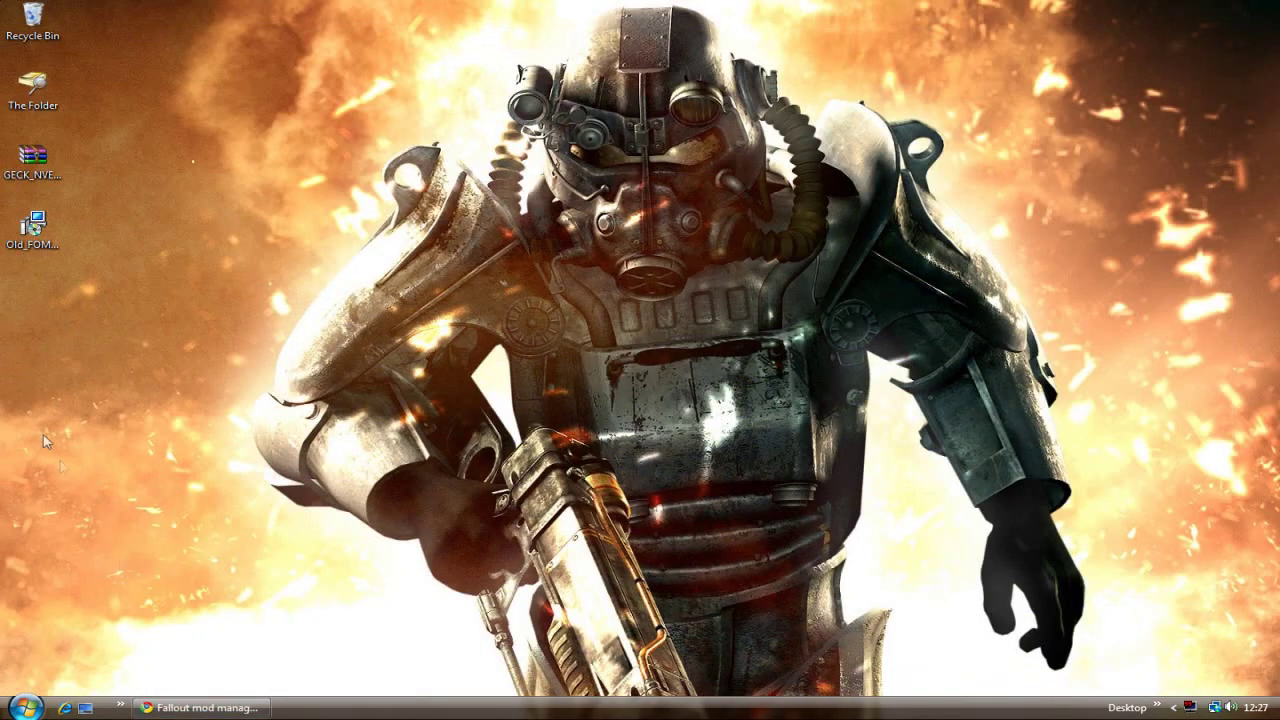
left_click(33, 228)
left_click(40, 245)
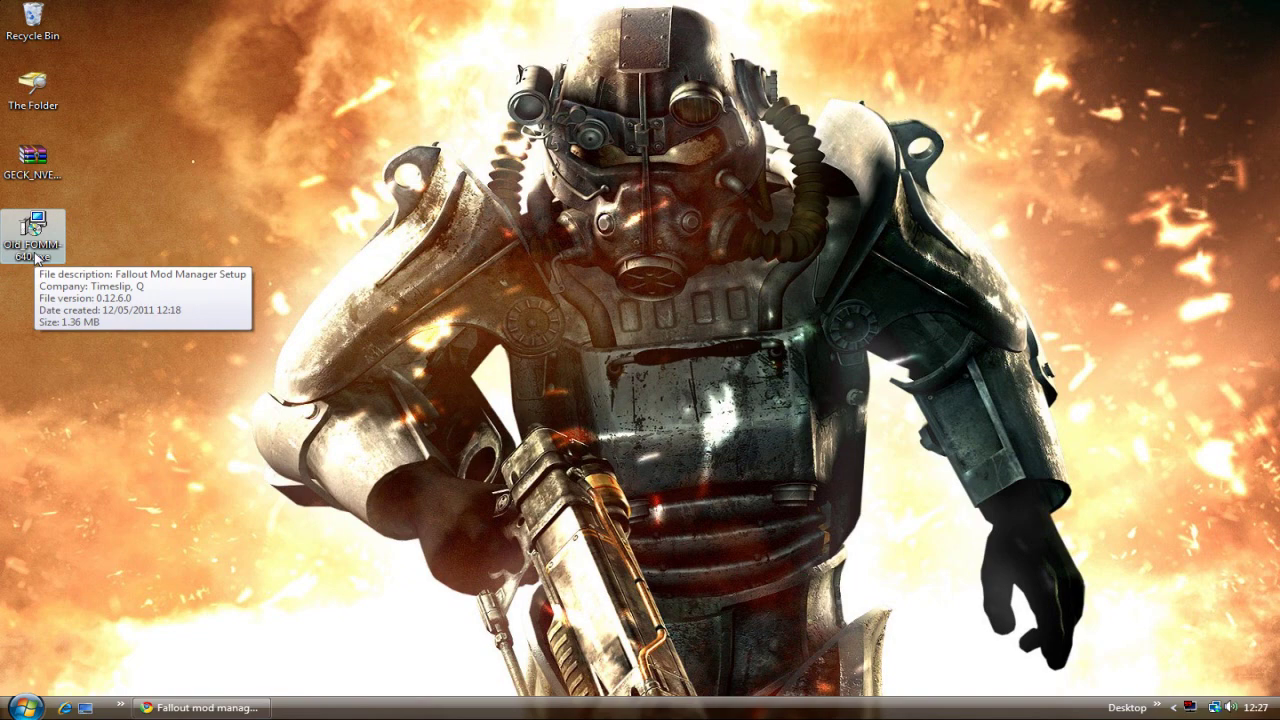
double_click(33, 88)
Open the Games folder and launch Fallout Mod Manager
double_click(362, 239)
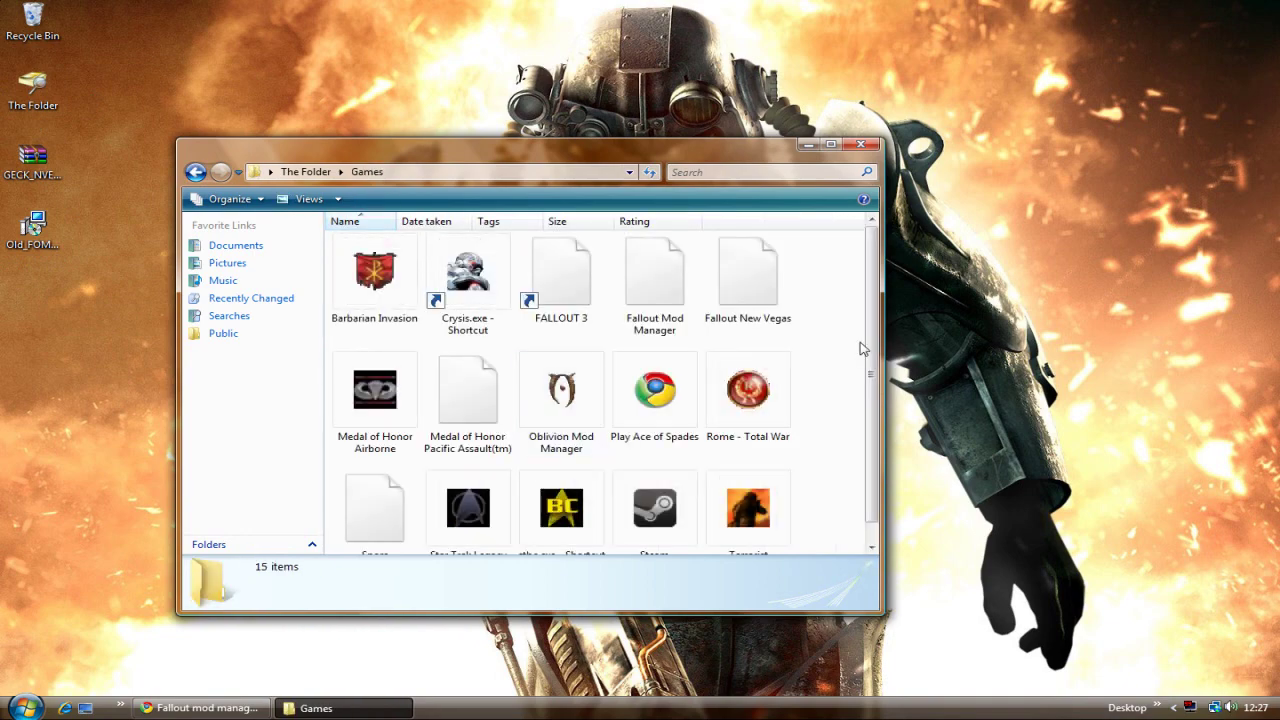
scroll(872, 365, "down", 1)
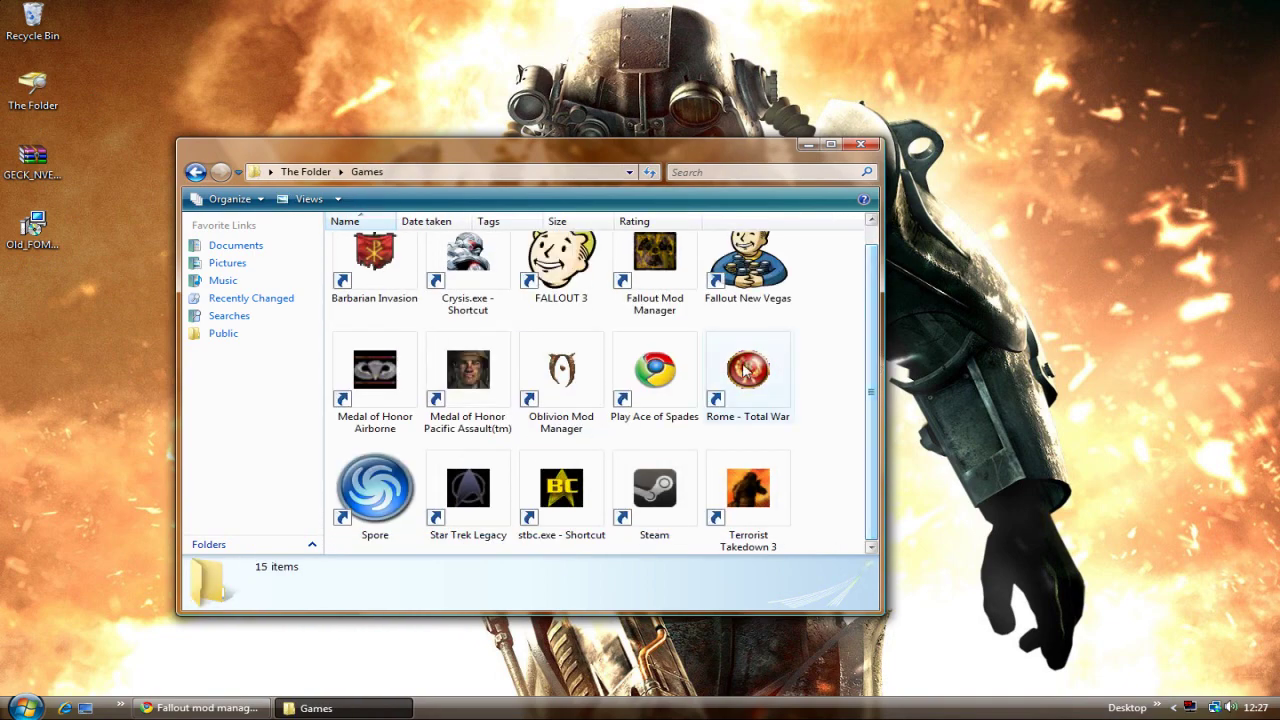
double_click(664, 282)
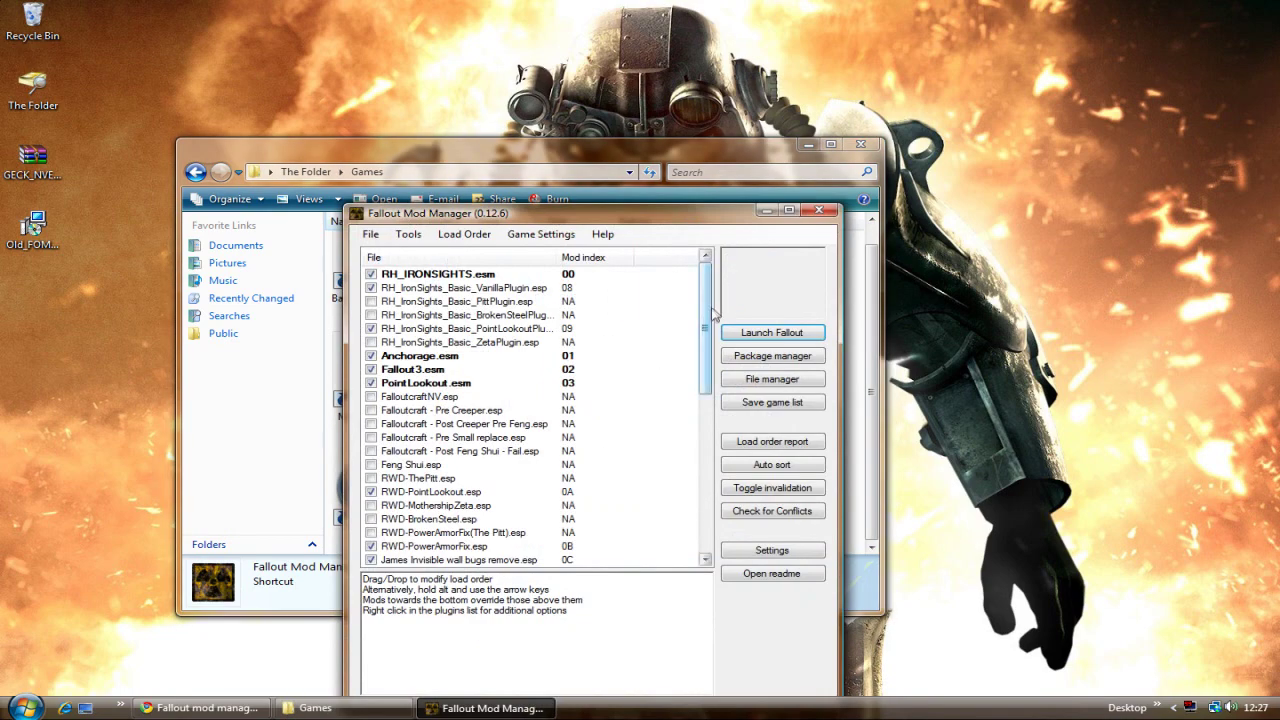
mouse_move(710, 312)
left_mouse_down()
mouse_move(705, 323)
mouse_move(705, 265)
left_mouse_up()
left_click_drag(703, 293, 716, 278)
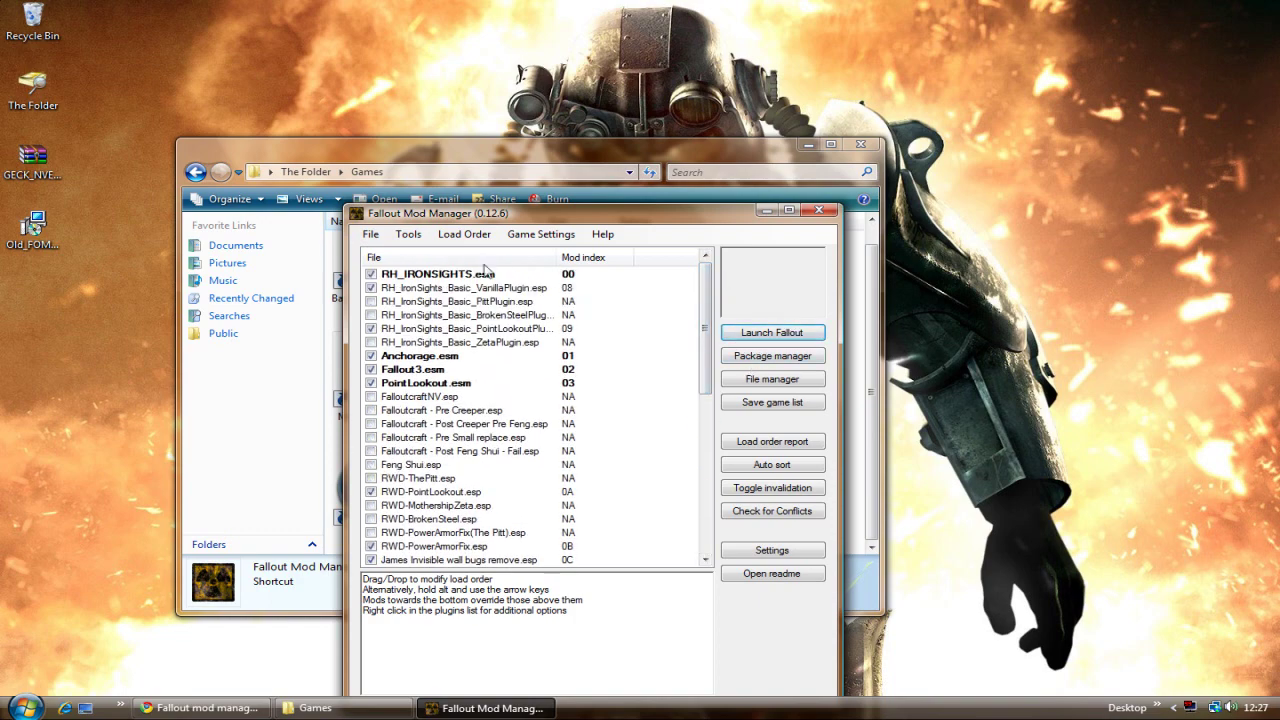
Look through the mod manager's Tools menu, then close Fallout Mod Manager
left_click(412, 234)
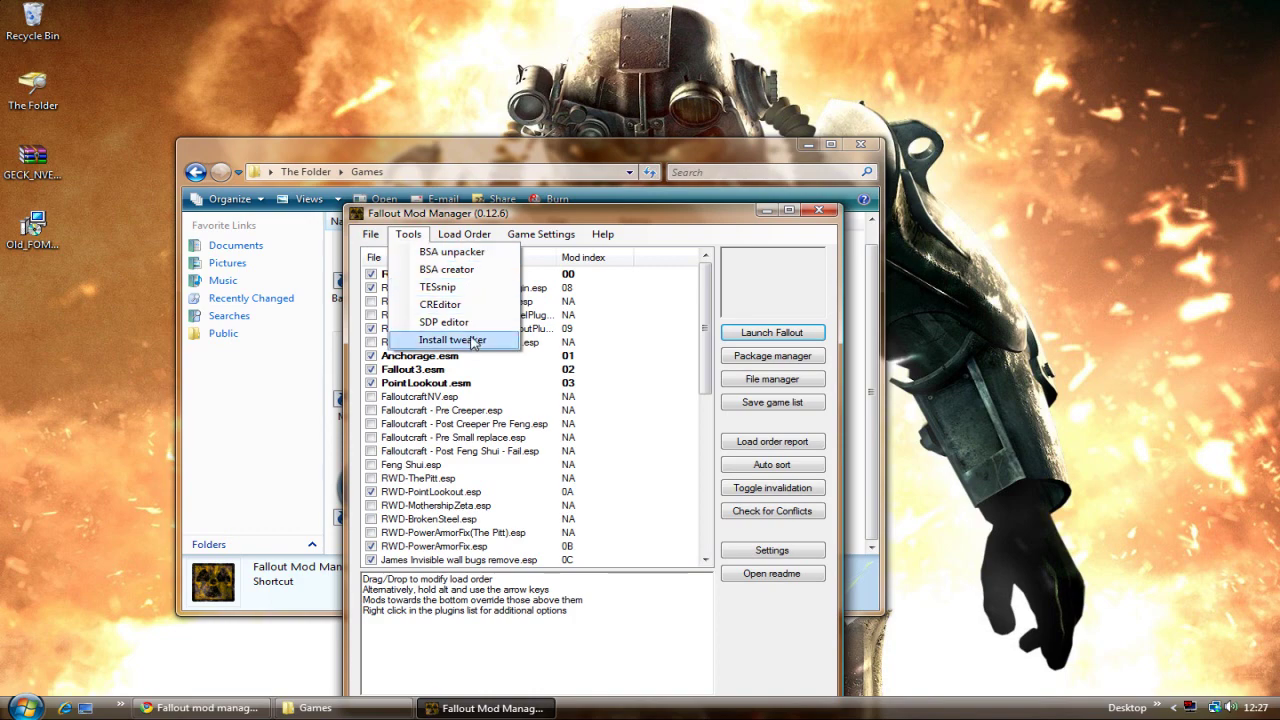
left_click(640, 215)
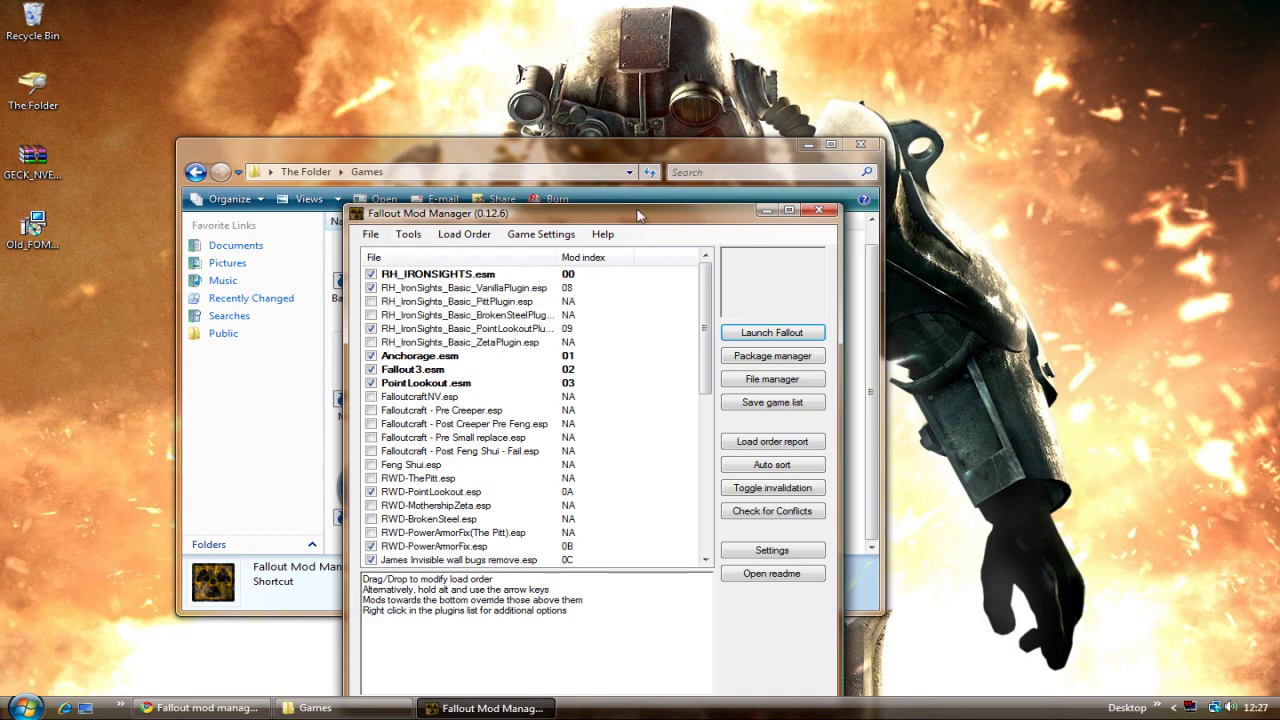
left_click_drag(672, 212, 678, 148)
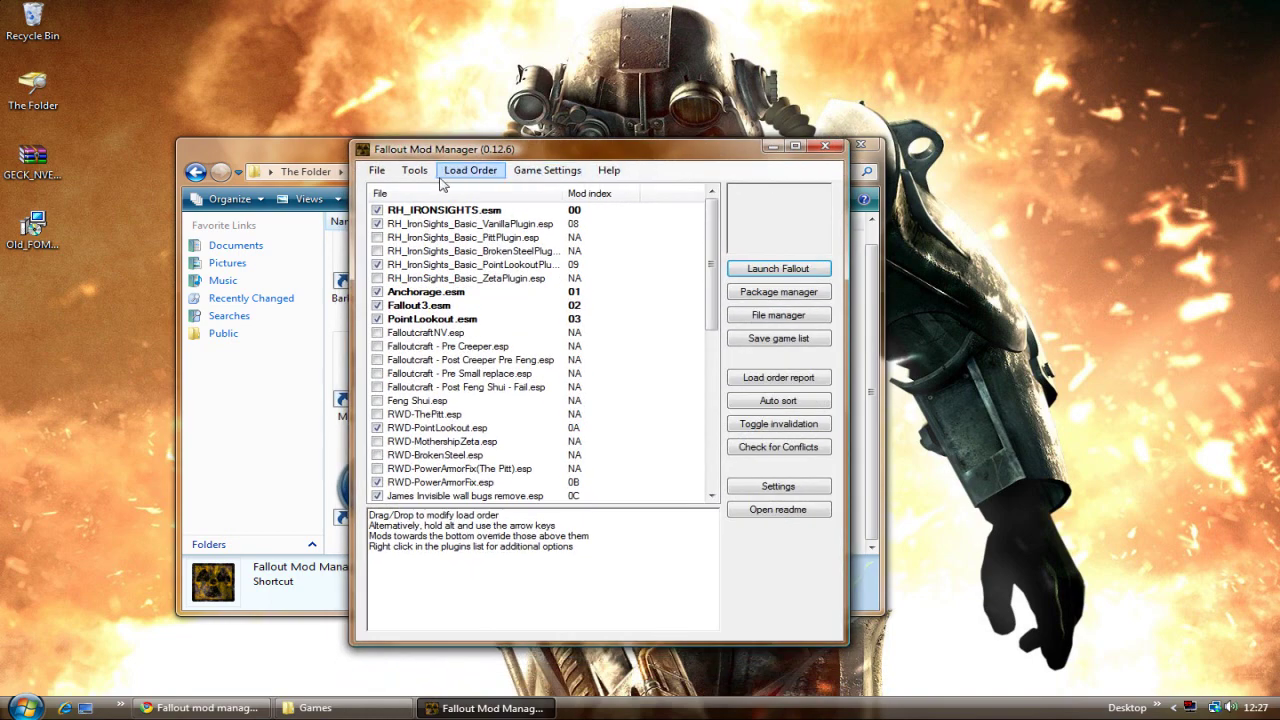
left_click(826, 150)
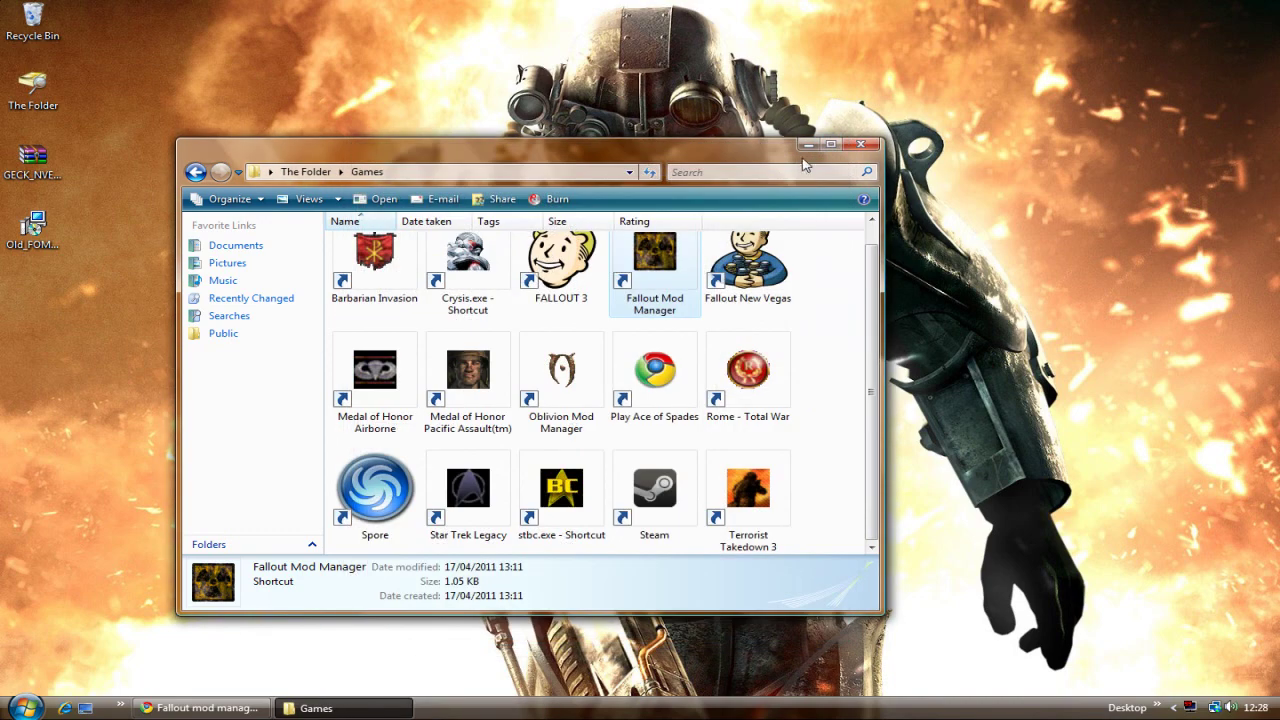
Minimise Games, restore Chrome, and open the NifSkope download page from the NifTools tab
left_click(810, 146)
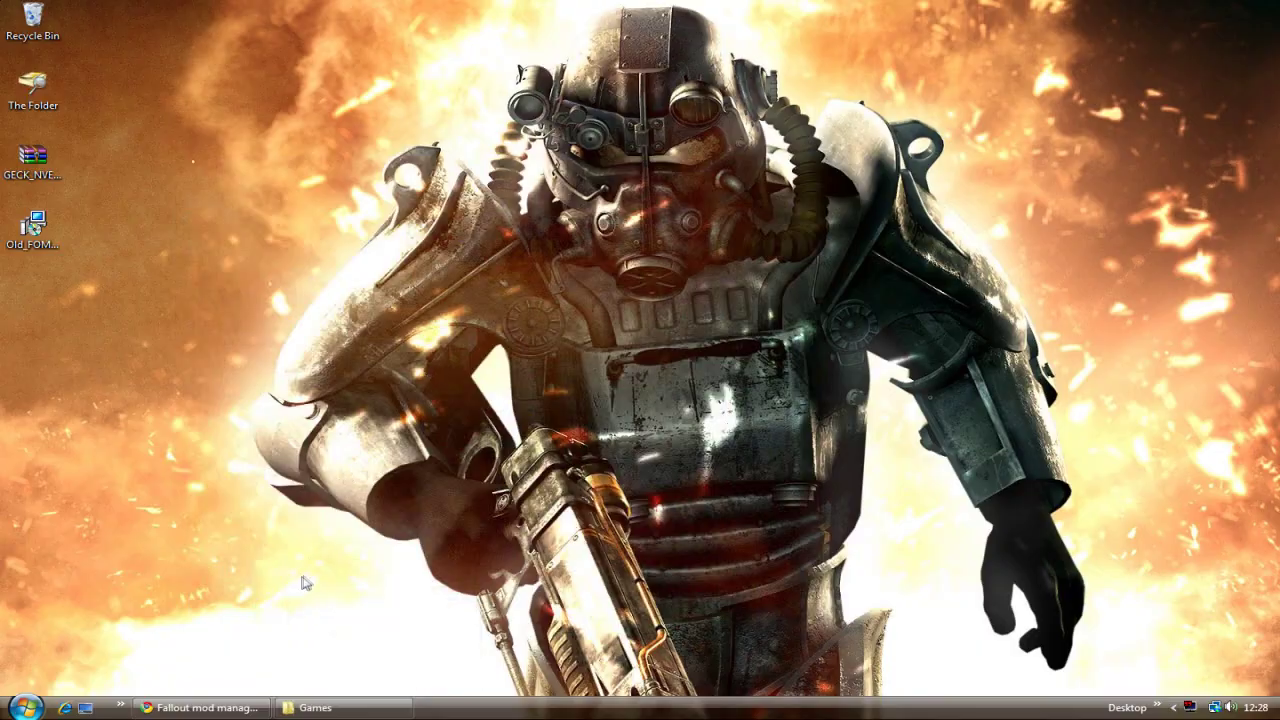
left_click(250, 708)
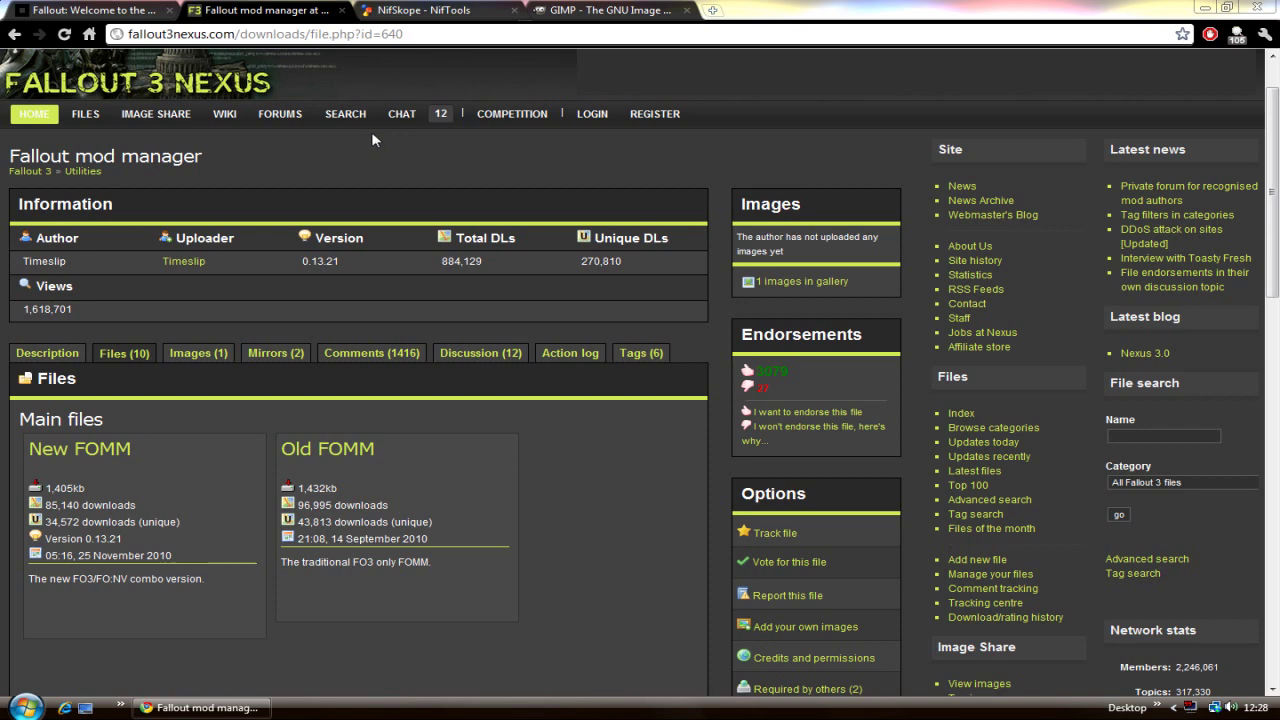
left_click(390, 11)
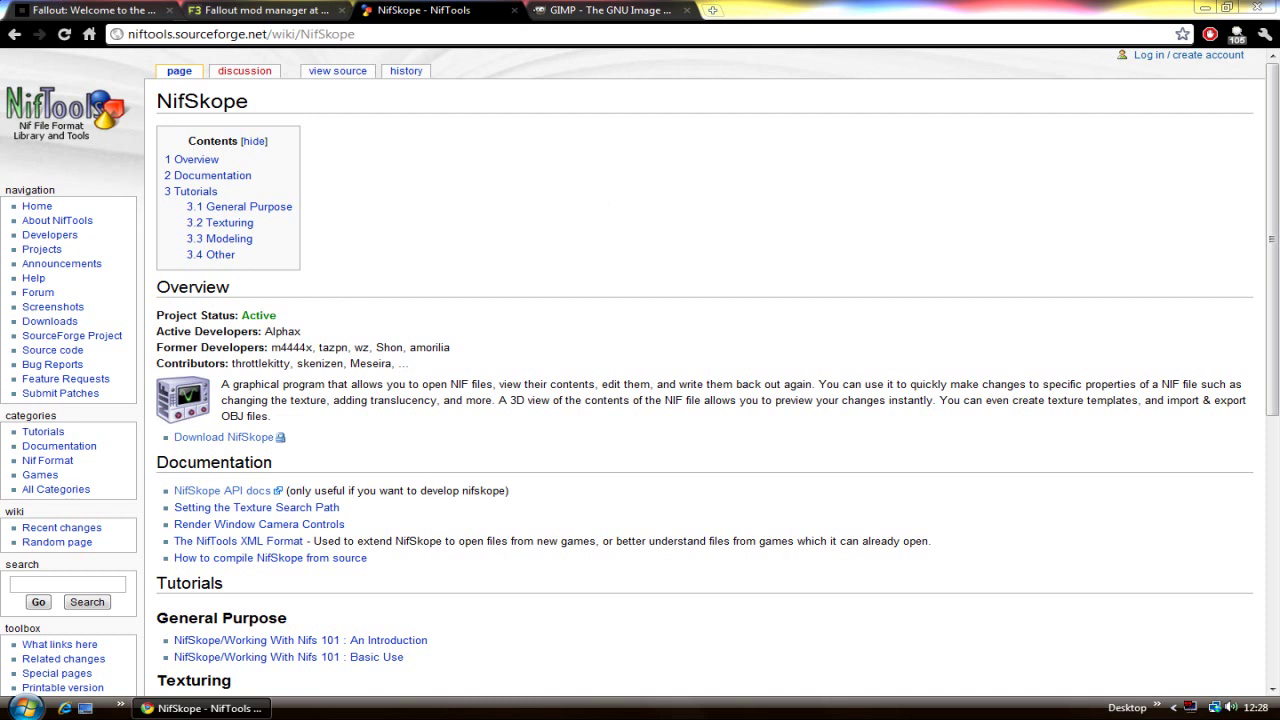
left_click(201, 442)
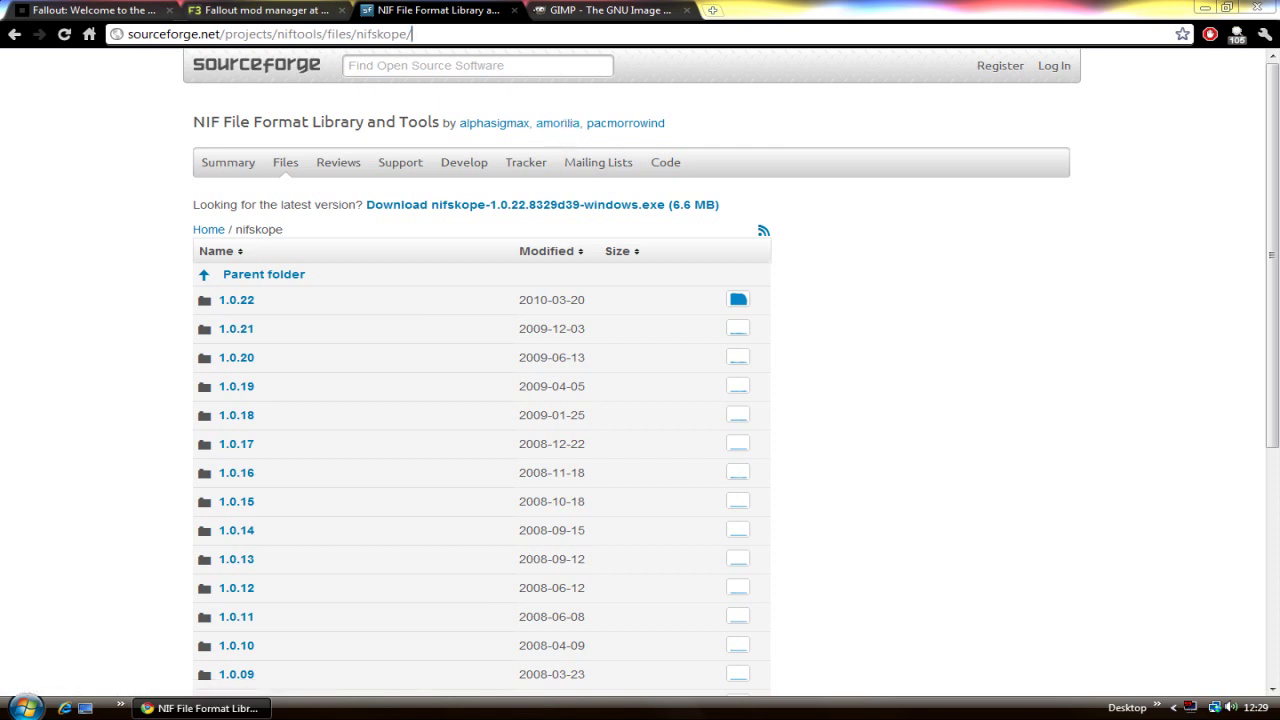
Switch to the GIMP 2.6 home page tab at gimp.org
left_click(412, 34)
left_click(600, 12)
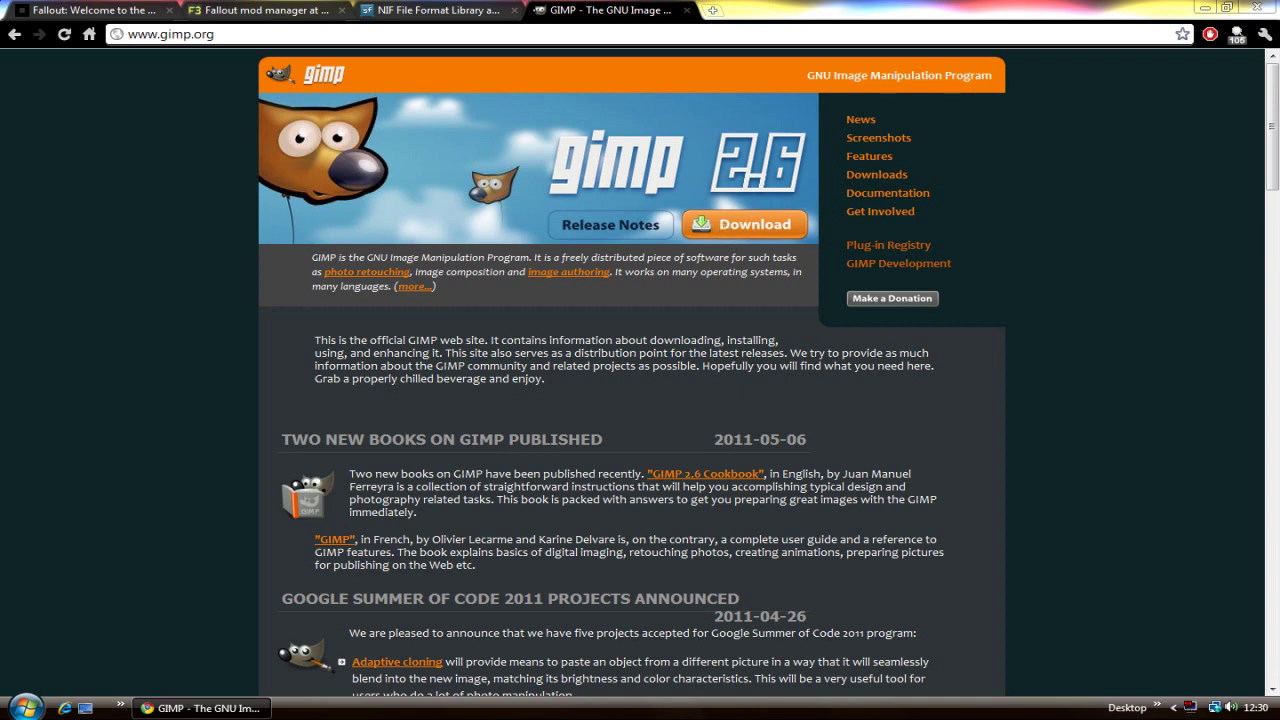
Minimize the Chrome window showing the GIMP site to reveal the desktop with the G.E.C.K. and Old_FOMM files
left_click(1205, 8)
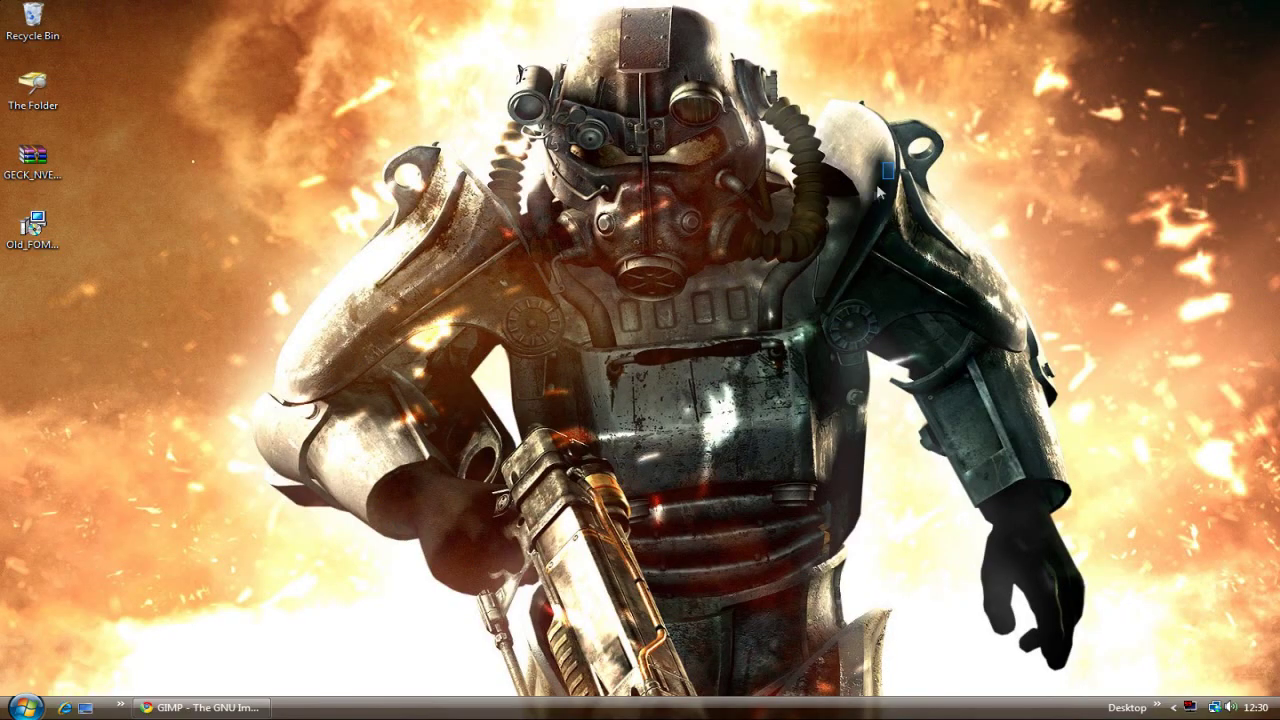